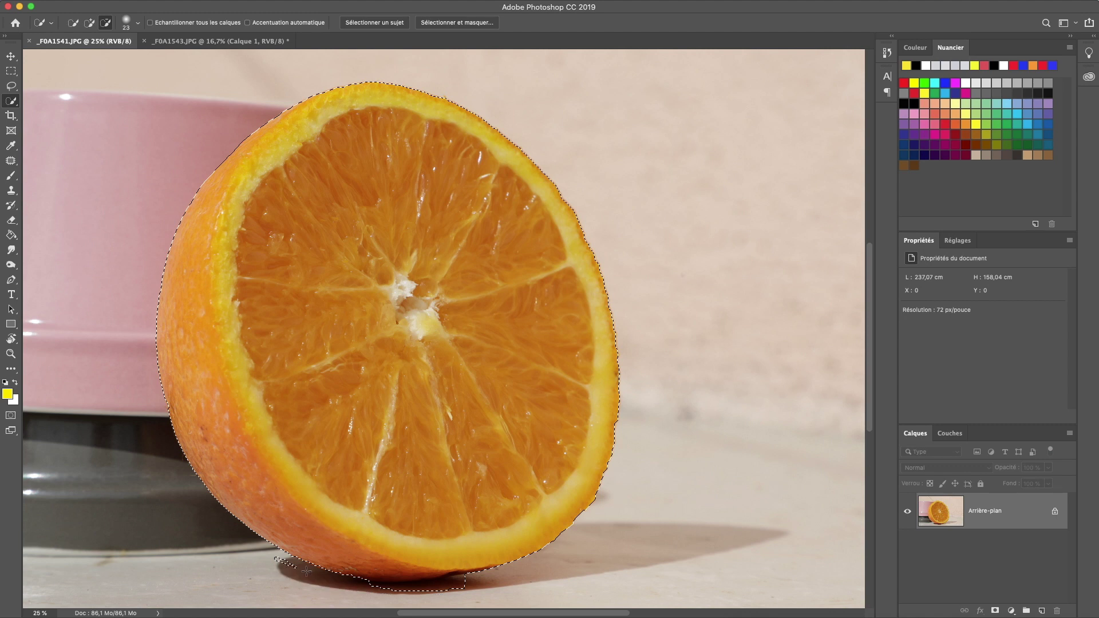
Step: Subtract the shadow below the orange from the selection and feather the selection edge by 1.5 px with Select and Mask
{"action": "mouse_move", "coordinate": [484, 570]}
{"action": "left_mouse_down"}
{"action": "mouse_move", "coordinate": [449, 573]}
{"action": "mouse_move", "coordinate": [478, 564]}
{"action": "mouse_move", "coordinate": [348, 570]}
{"action": "mouse_move", "coordinate": [497, 567]}
{"action": "mouse_move", "coordinate": [424, 578]}
{"action": "left_mouse_up"}
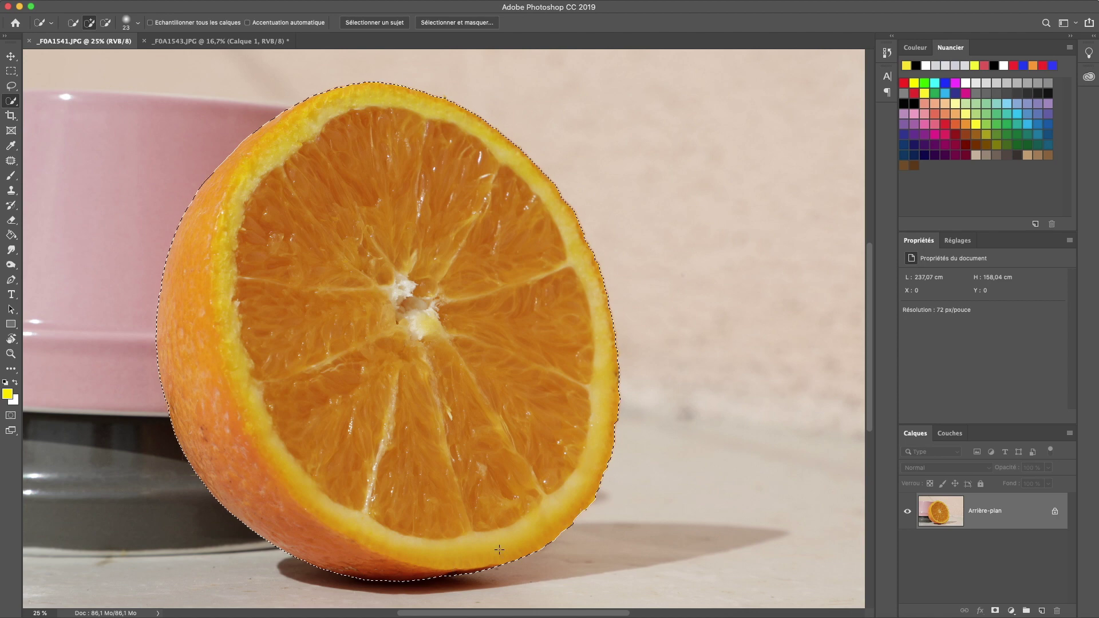
{"action": "key", "text": "super+minus"}
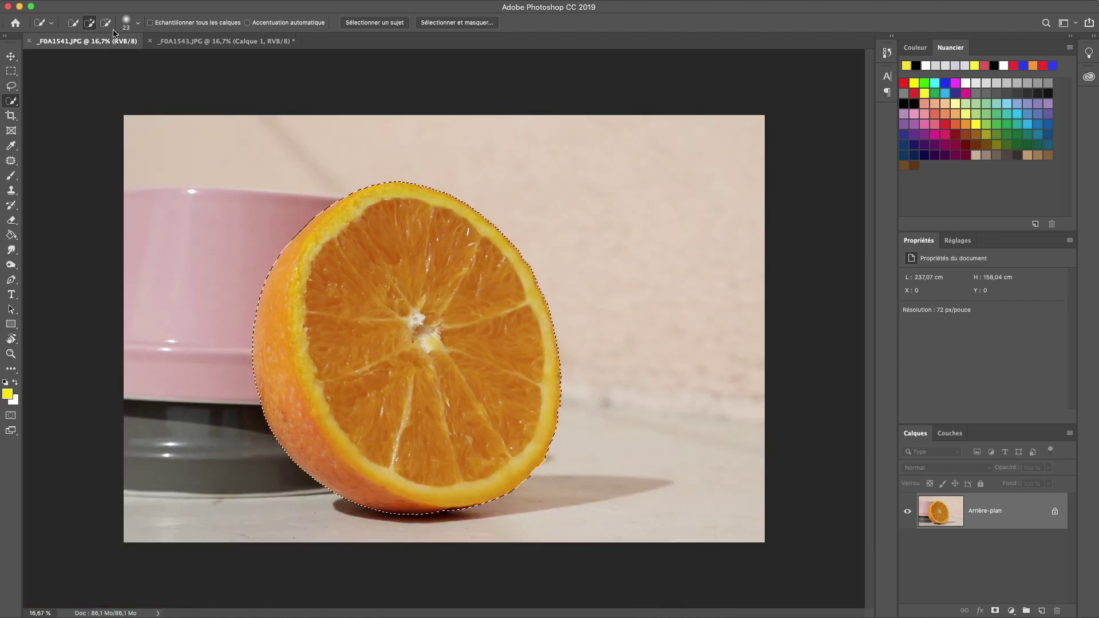
{"action": "key", "text": "m"}
{"action": "left_click", "coordinate": [457, 26]}
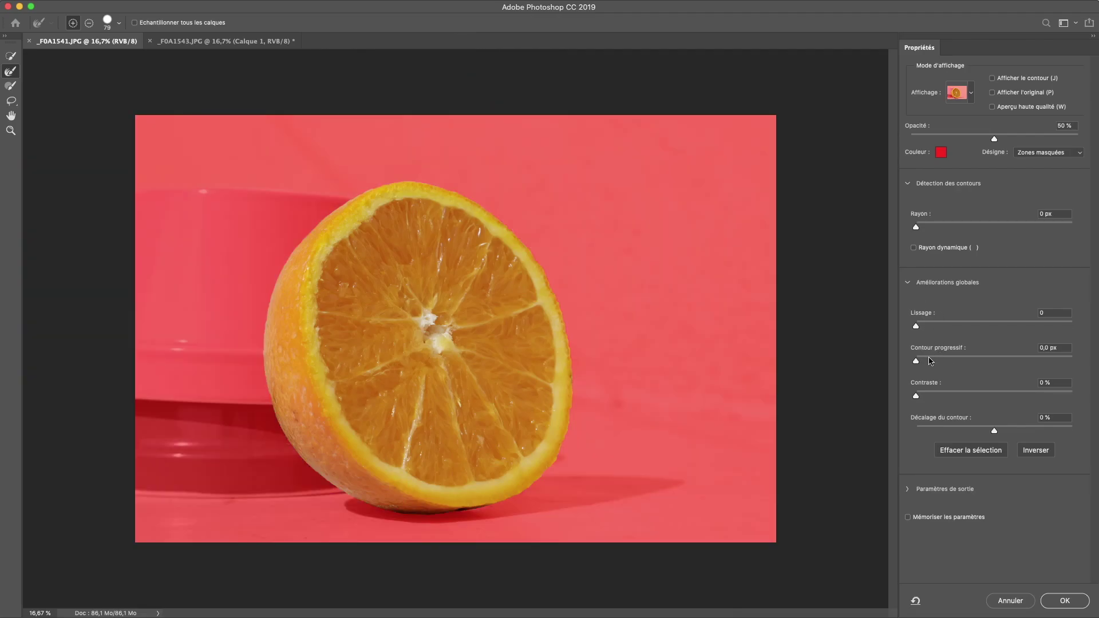
{"action": "left_click", "coordinate": [925, 361]}
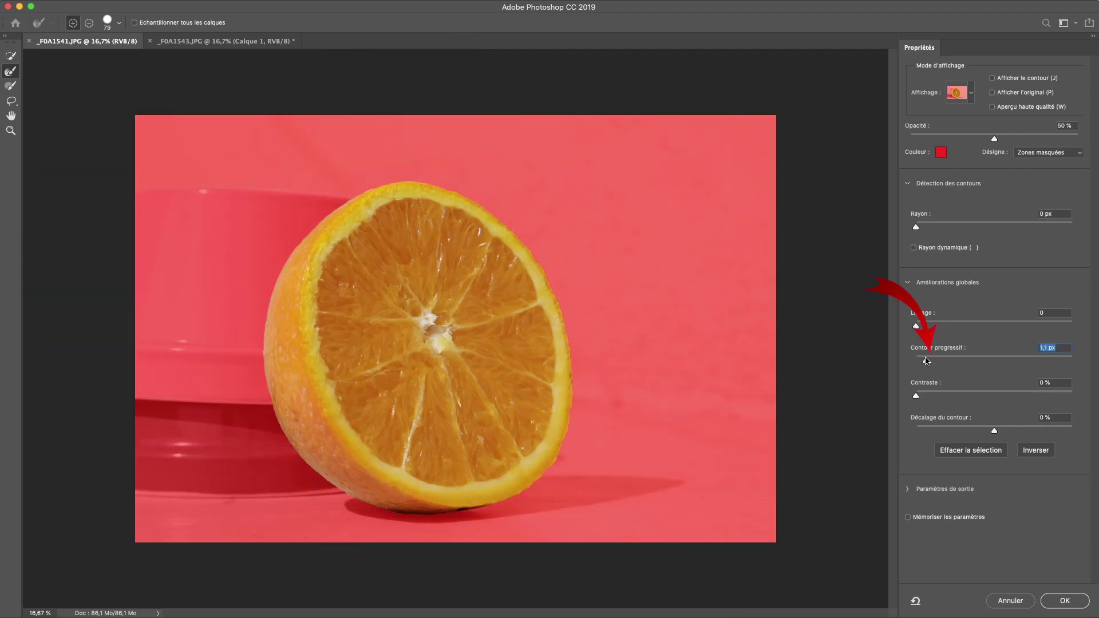
{"action": "left_click_drag", "start_coordinate": [927, 361], "coordinate": [928, 361]}
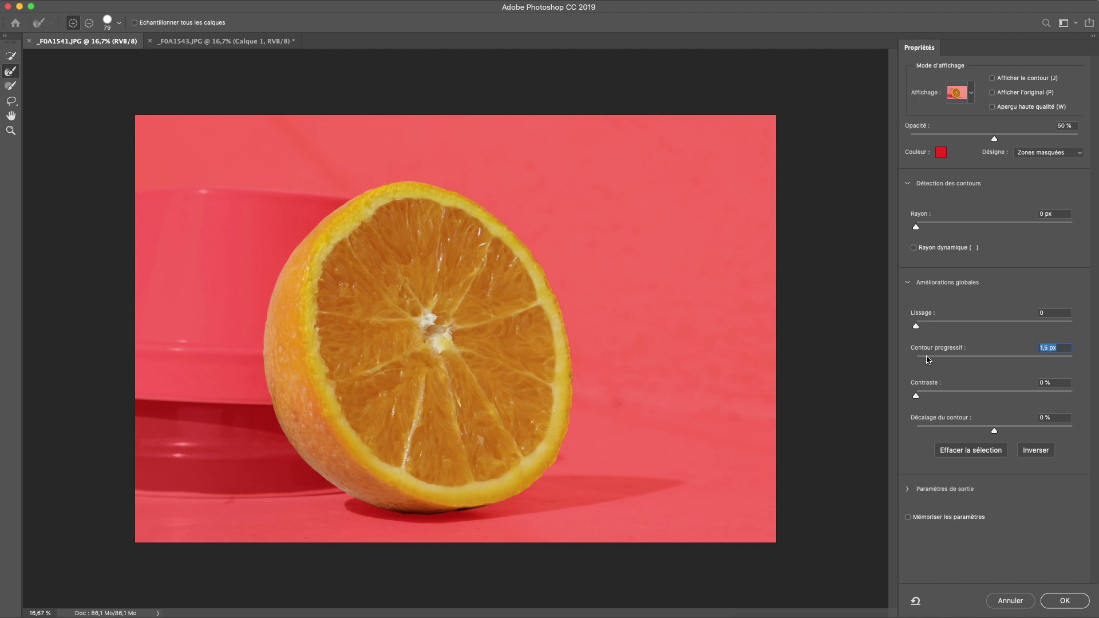
{"action": "left_click", "coordinate": [1071, 602]}
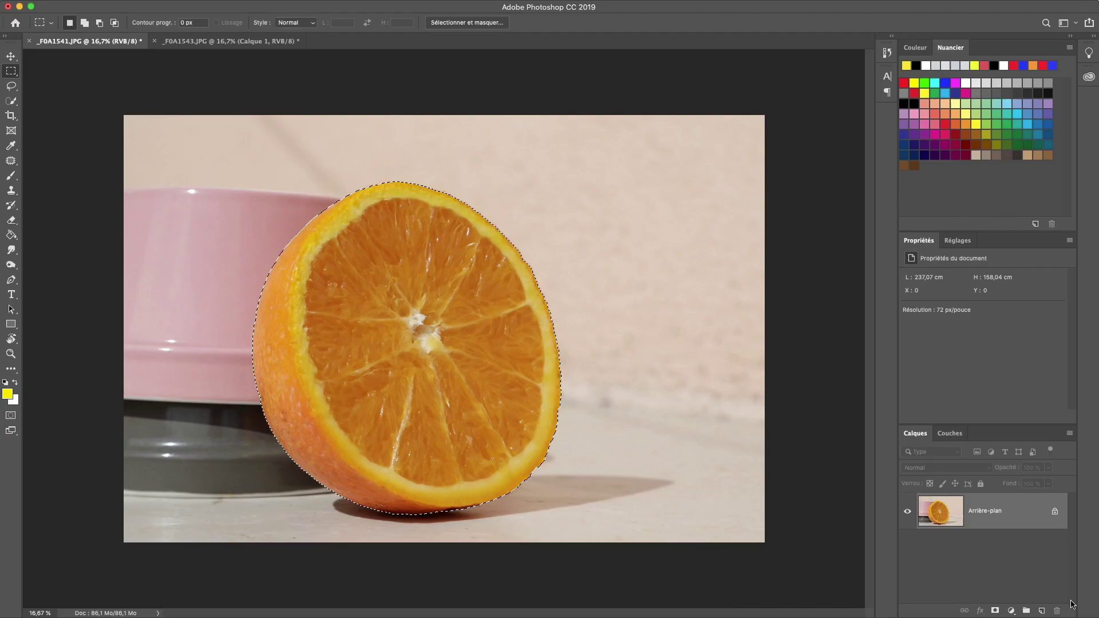
Step: Unlock the background layer and delete everything around the orange, clearing the inverted selection
{"action": "left_click", "coordinate": [1053, 512]}
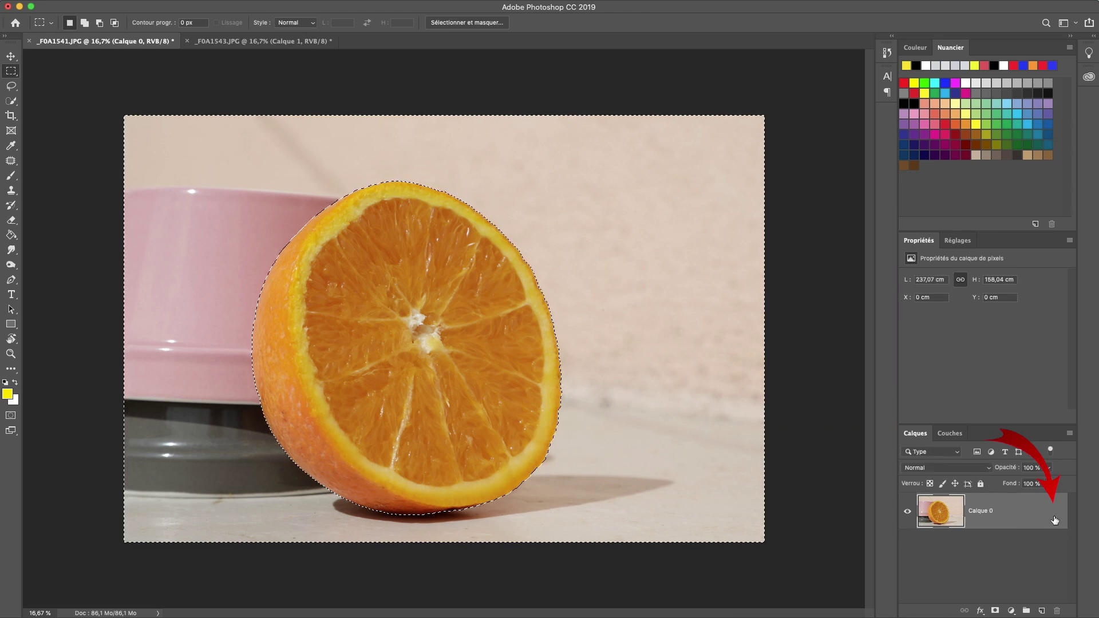
{"action": "key", "text": "Delete"}
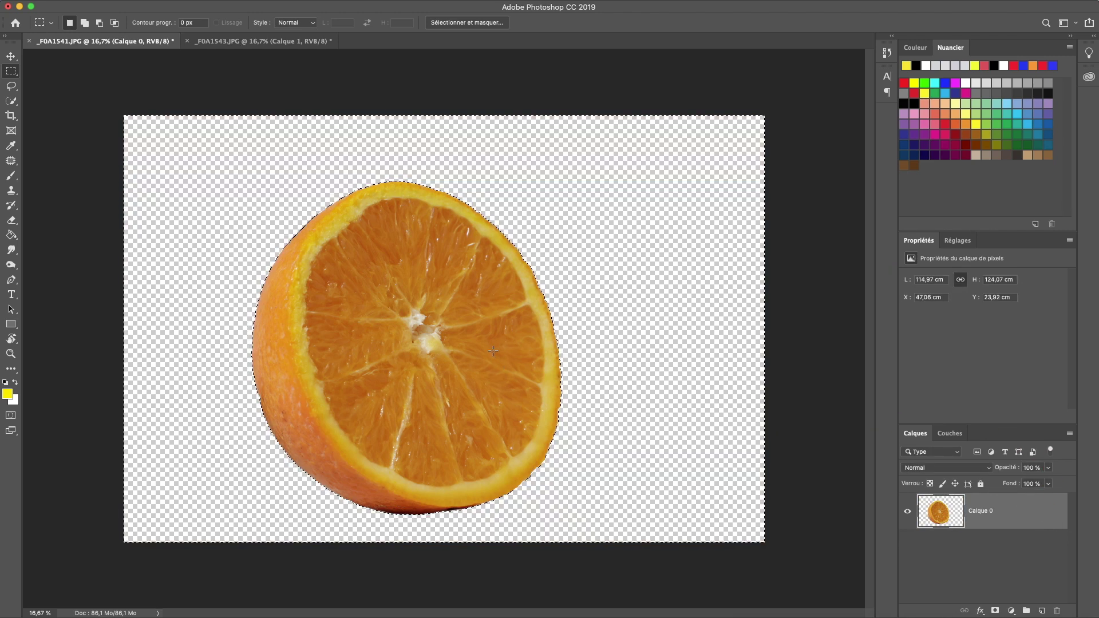
{"action": "key", "text": "super+d"}
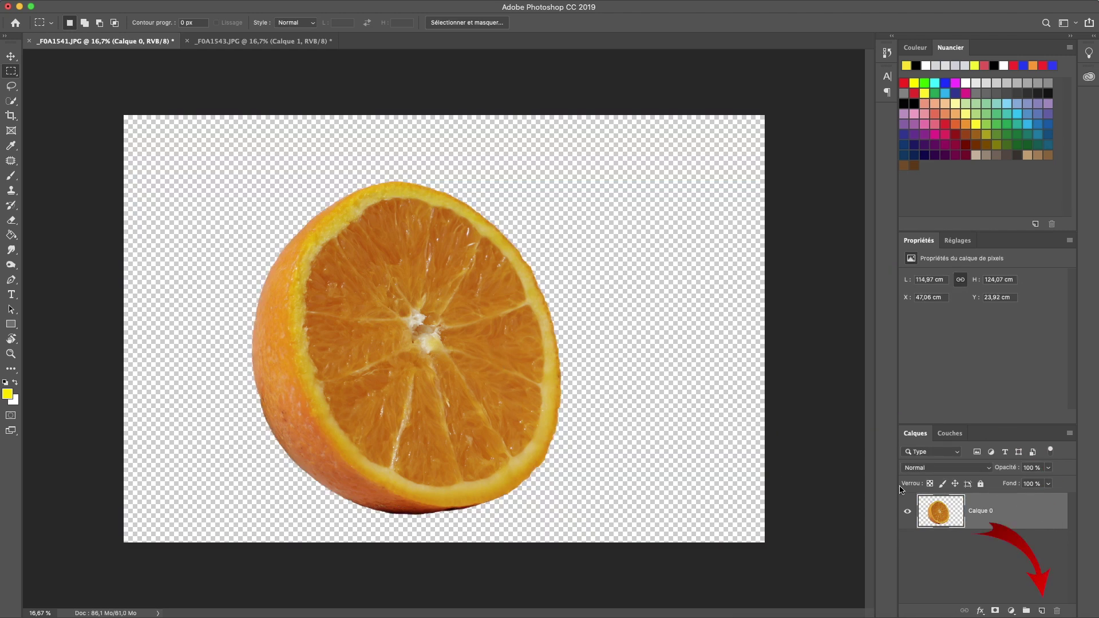
Step: Add a new layer beneath the orange layer and fill it with white
{"action": "left_click", "coordinate": [1041, 611]}
{"action": "left_click_drag", "start_coordinate": [997, 509], "coordinate": [997, 558]}
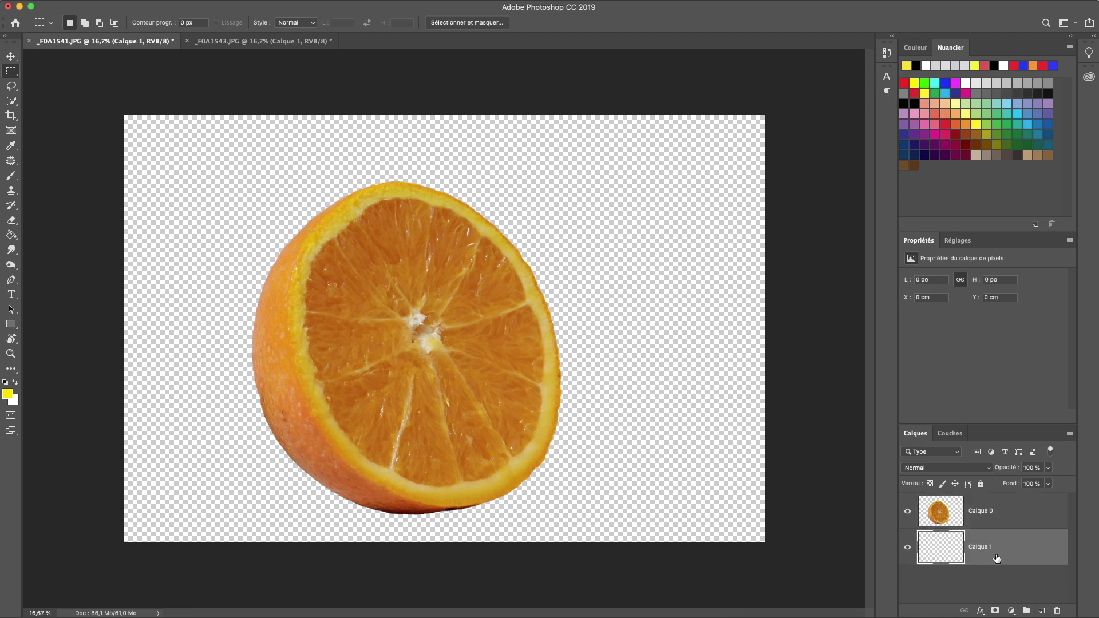
{"action": "left_click", "coordinate": [15, 382]}
{"action": "left_click", "coordinate": [12, 237]}
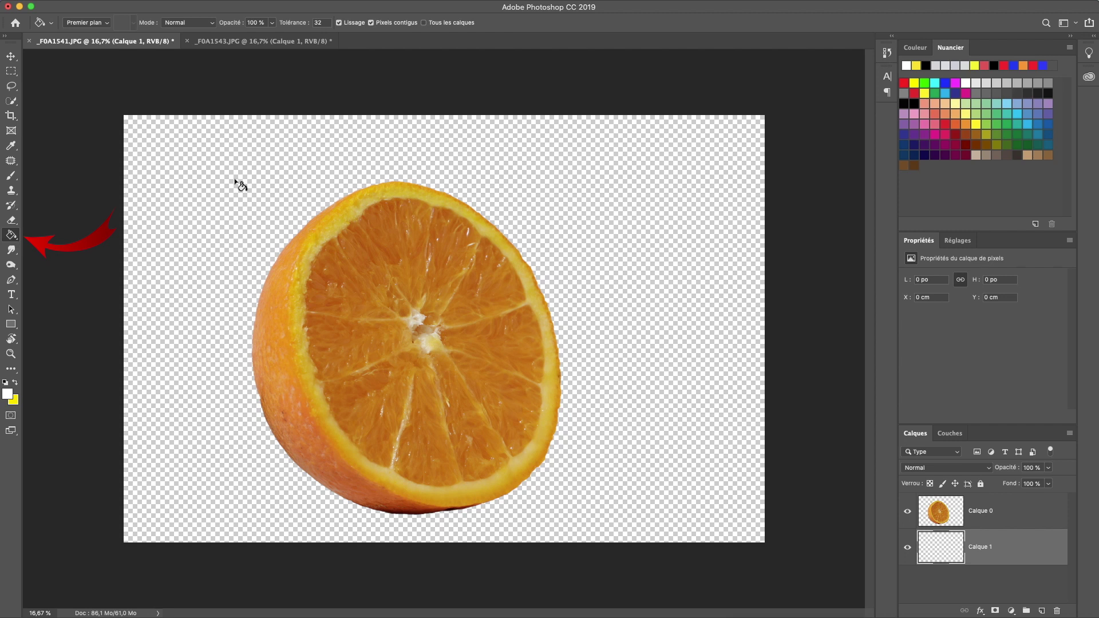
{"action": "left_click", "coordinate": [235, 184]}
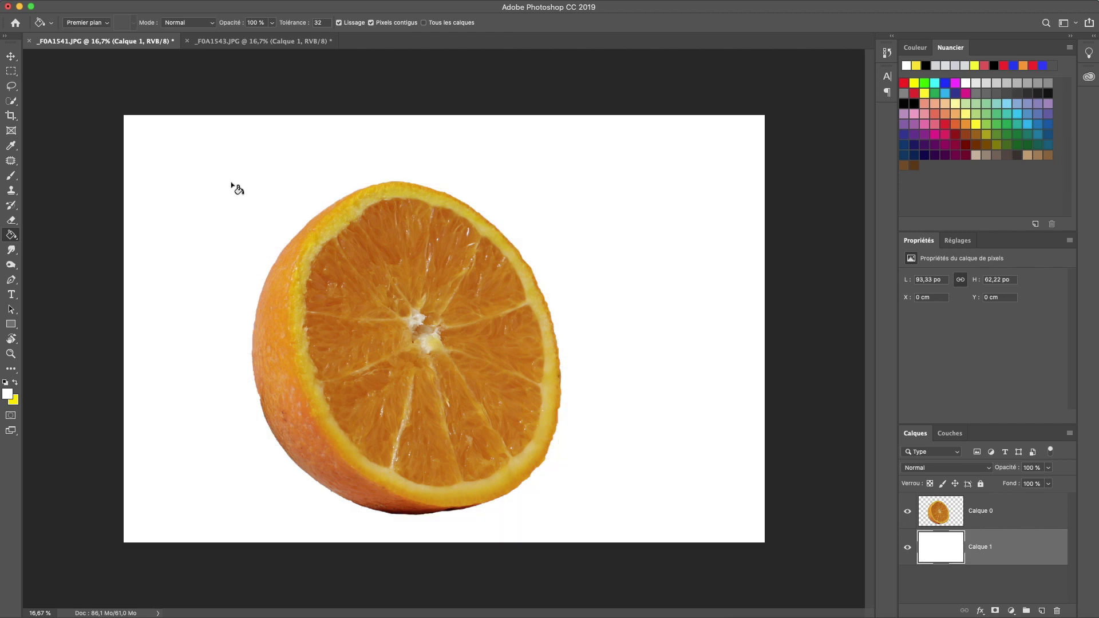
Step: On the Calque 0 layer, trace a closed Pen path around the orange's flesh along the inner edge of the rind
{"action": "key", "text": "w"}
{"action": "key", "text": "alt+bracketright"}
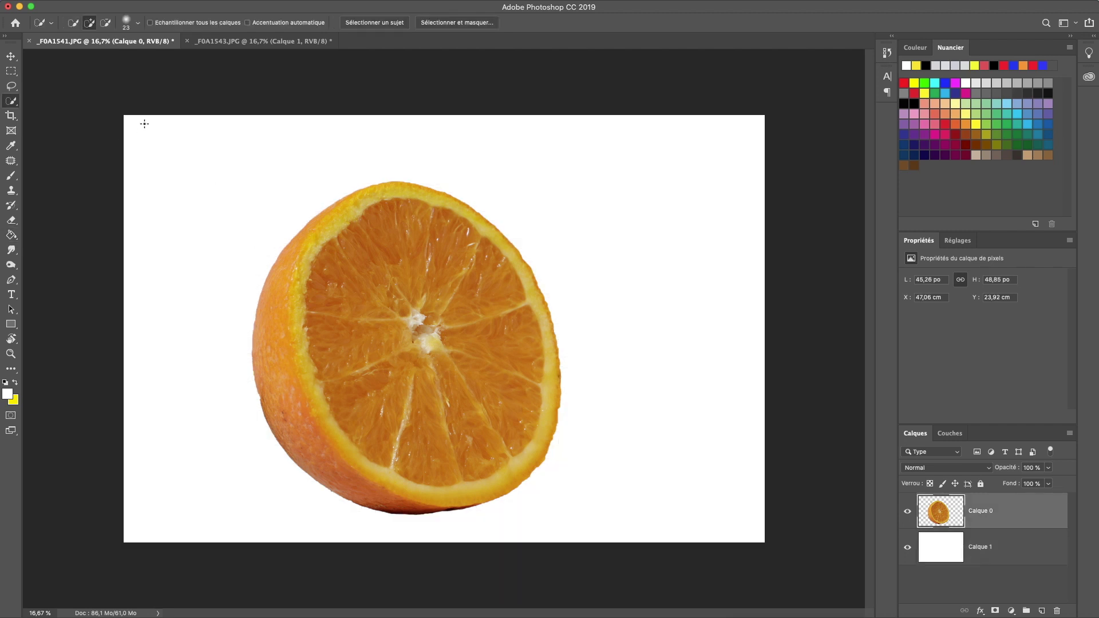
{"action": "left_click", "coordinate": [11, 280]}
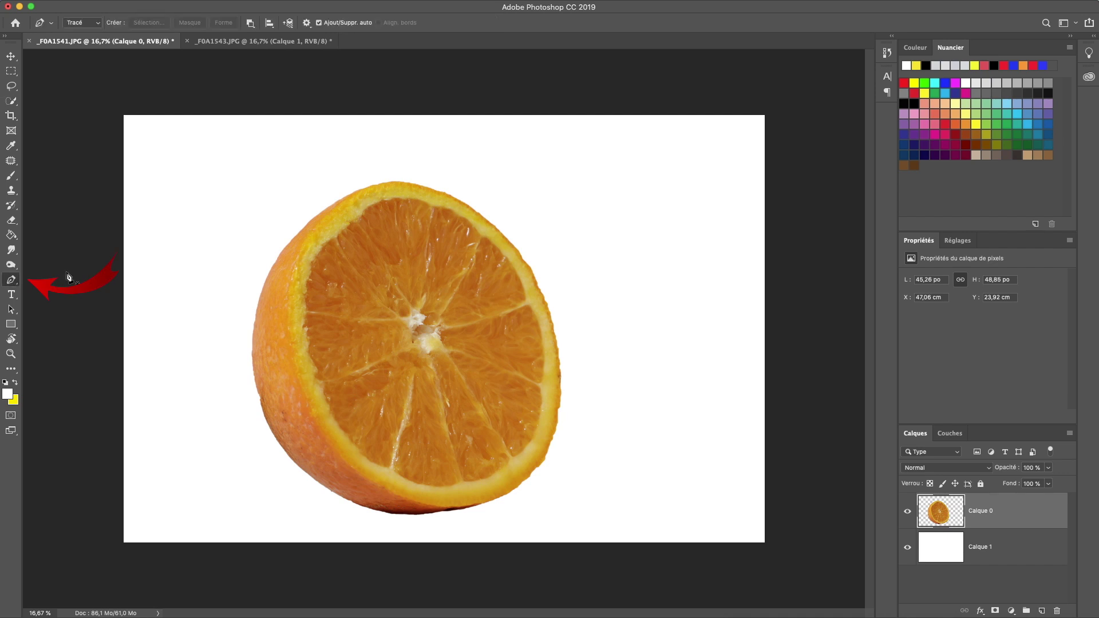
{"action": "left_click", "coordinate": [372, 205]}
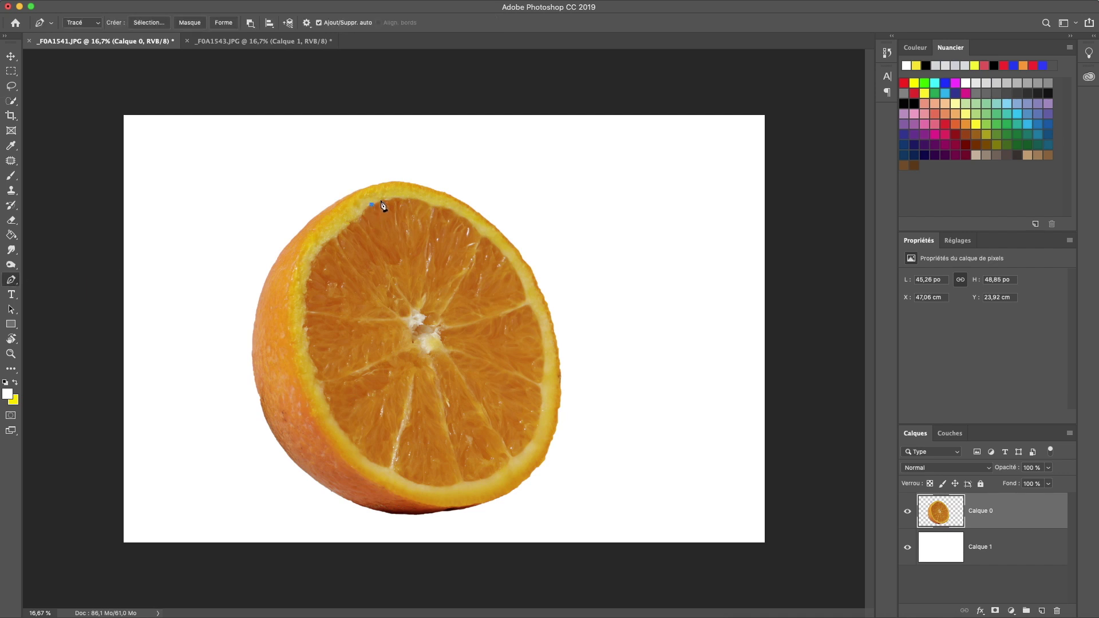
{"action": "key", "text": "super+plus"}
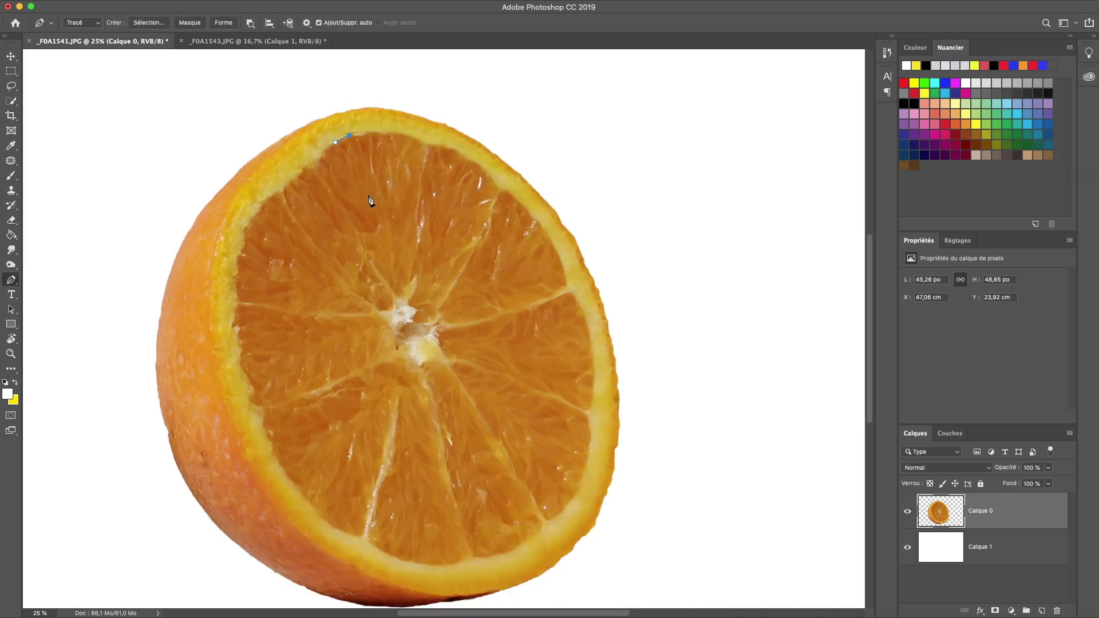
{"action": "left_click", "coordinate": [355, 135]}
{"action": "mouse_move", "coordinate": [399, 137]}
{"action": "left_mouse_down"}
{"action": "mouse_move", "coordinate": [474, 162]}
{"action": "mouse_move", "coordinate": [538, 218]}
{"action": "mouse_move", "coordinate": [528, 210]}
{"action": "mouse_move", "coordinate": [590, 336]}
{"action": "mouse_move", "coordinate": [594, 399]}
{"action": "mouse_move", "coordinate": [580, 493]}
{"action": "mouse_move", "coordinate": [515, 551]}
{"action": "mouse_move", "coordinate": [457, 554]}
{"action": "mouse_move", "coordinate": [503, 556]}
{"action": "mouse_move", "coordinate": [398, 563]}
{"action": "mouse_move", "coordinate": [328, 529]}
{"action": "mouse_move", "coordinate": [273, 456]}
{"action": "mouse_move", "coordinate": [230, 327]}
{"action": "mouse_move", "coordinate": [237, 269]}
{"action": "mouse_move", "coordinate": [246, 231]}
{"action": "mouse_move", "coordinate": [338, 147]}
{"action": "left_mouse_up"}
{"action": "left_click", "coordinate": [338, 146]}
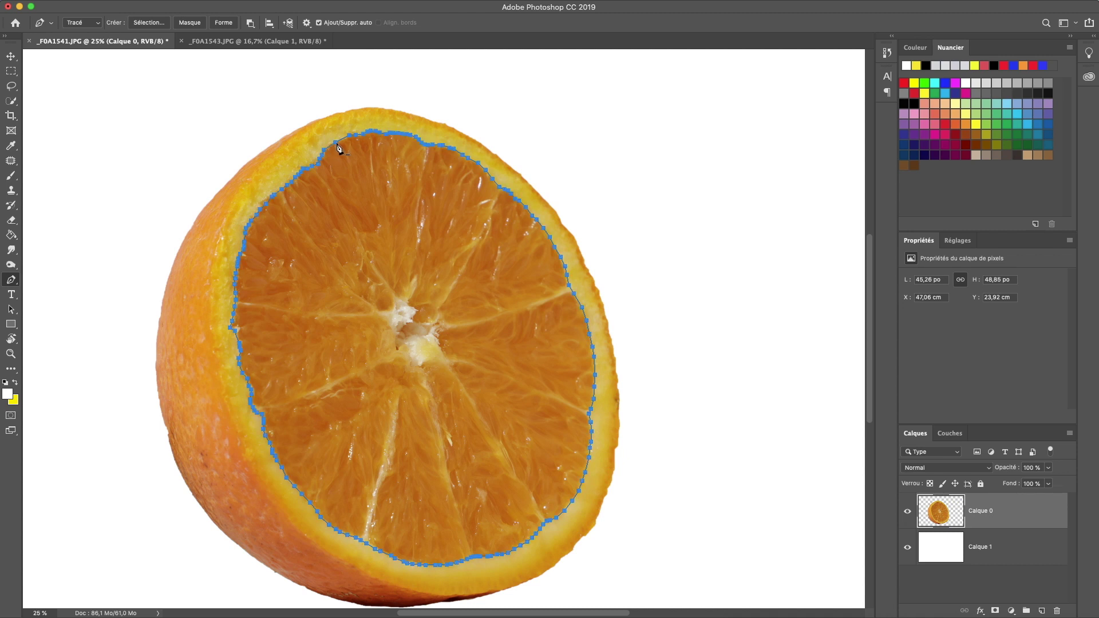
Step: Convert the flesh path into a new anti-aliased selection with a feather radius of 1 pixel
{"action": "right_click", "coordinate": [373, 245]}
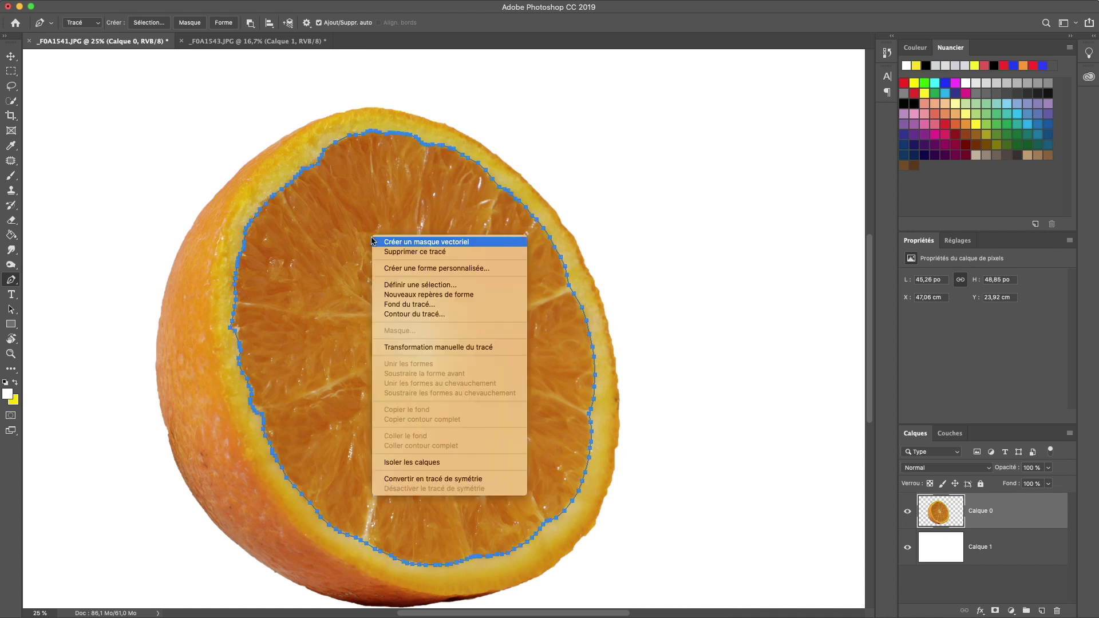
{"action": "left_click", "coordinate": [424, 285]}
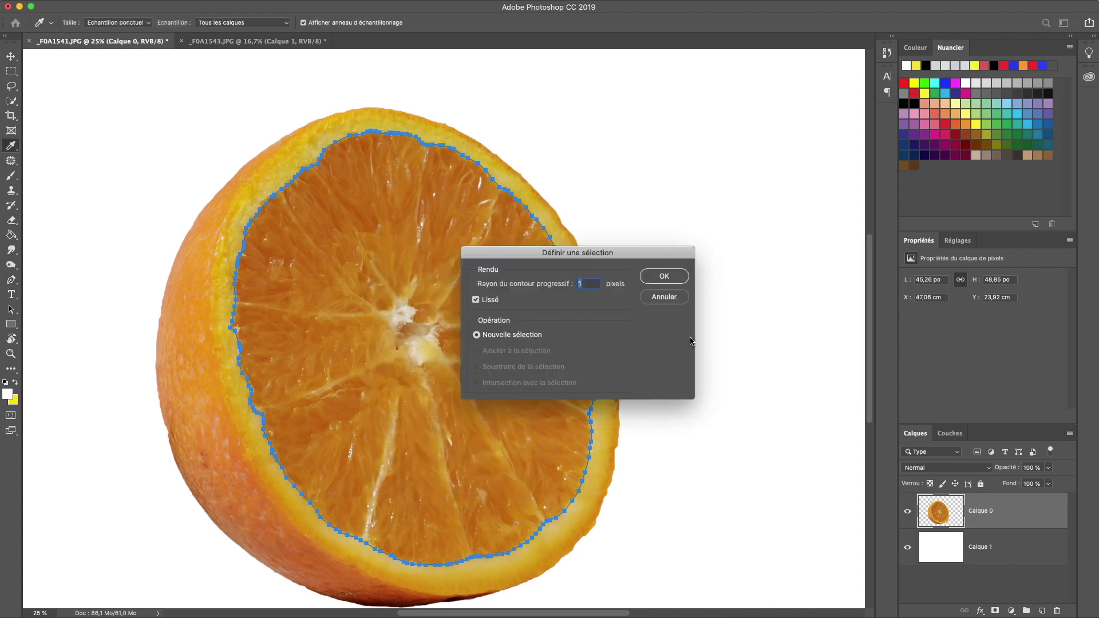
{"action": "left_click", "coordinate": [664, 277]}
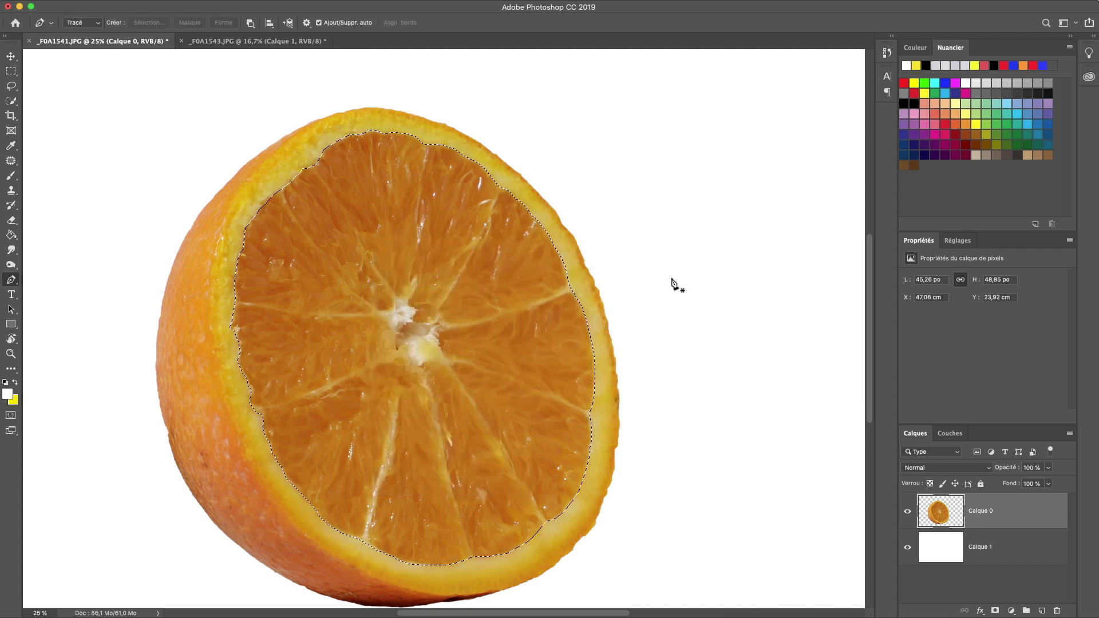
Step: Invert the selection with a 4.0 px feather and copy the orange's rind to a new layer
{"action": "key", "text": "m"}
{"action": "left_click", "coordinate": [485, 23]}
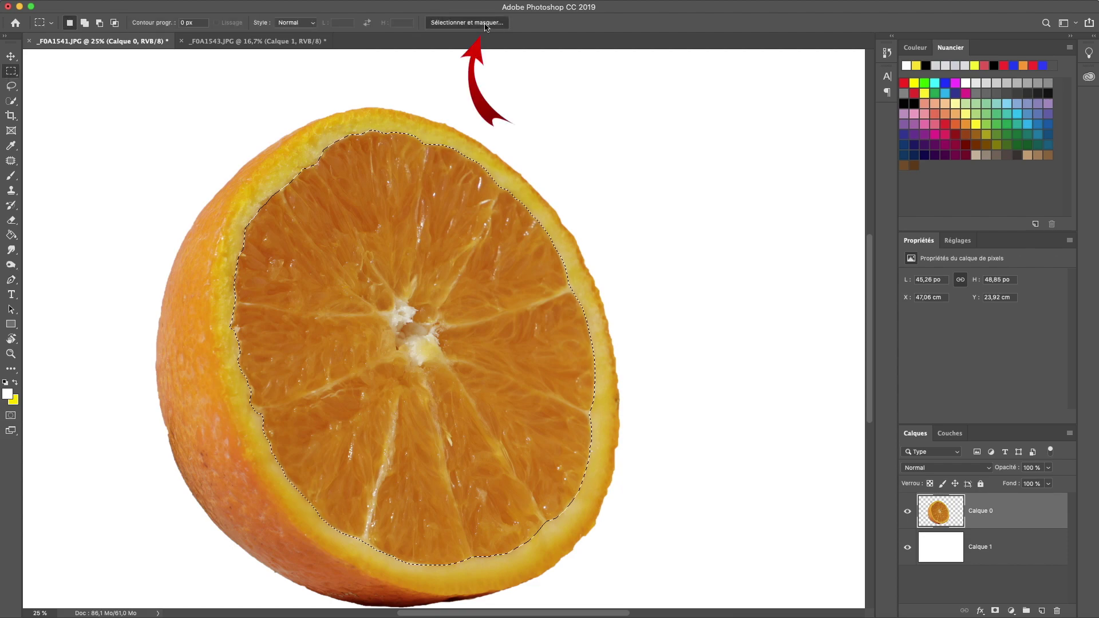
{"action": "left_click", "coordinate": [930, 361]}
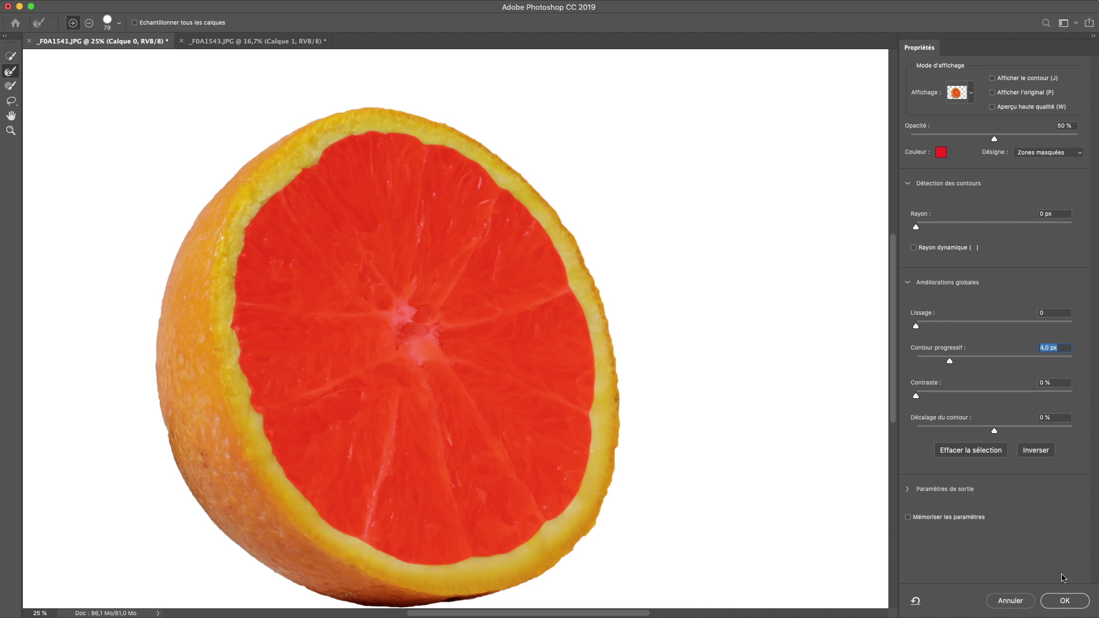
{"action": "left_click", "coordinate": [1078, 604]}
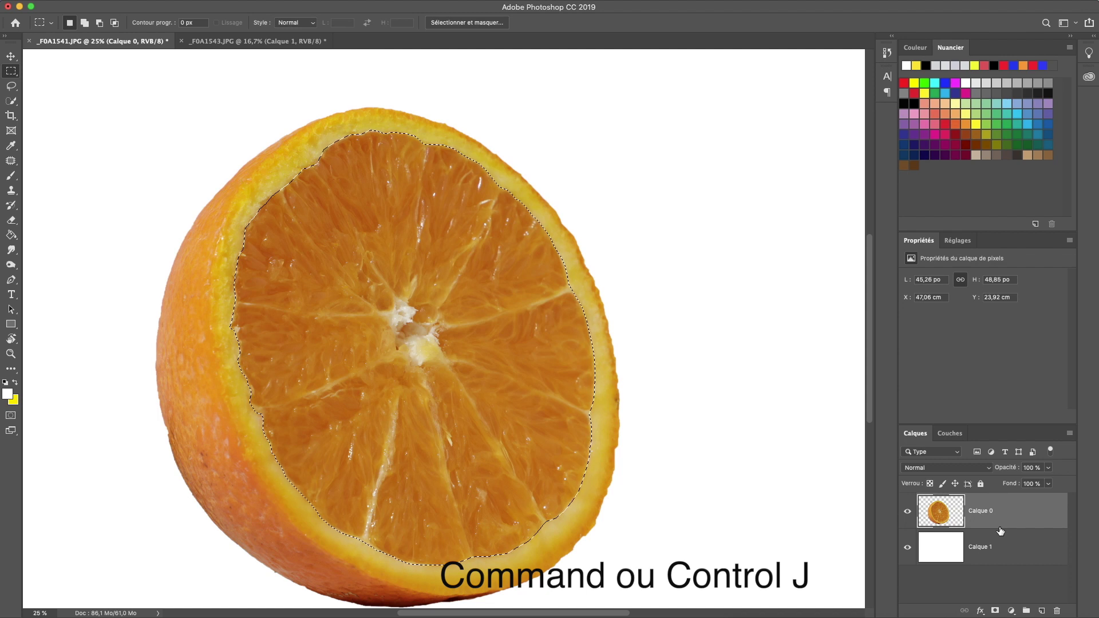
{"action": "key", "text": "super+j"}
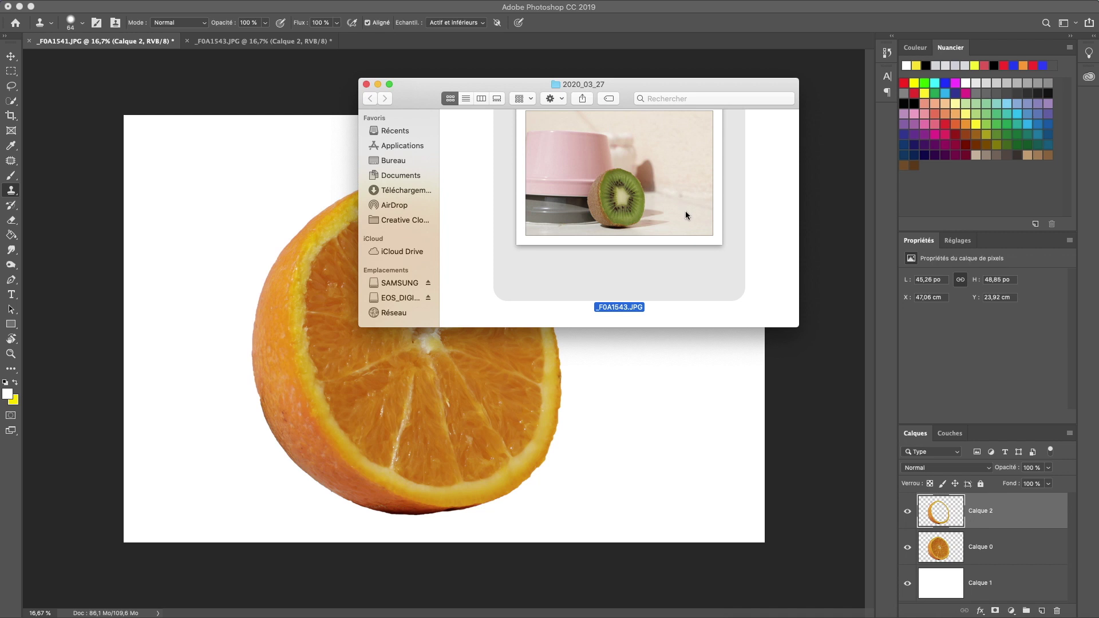
Step: Place _F0A1543.JPG in the orange document, scaled to about 170 % and positioned so the kiwi covers the orange
{"action": "left_click", "coordinate": [773, 304]}
{"action": "left_click_drag", "start_coordinate": [692, 236], "coordinate": [375, 422]}
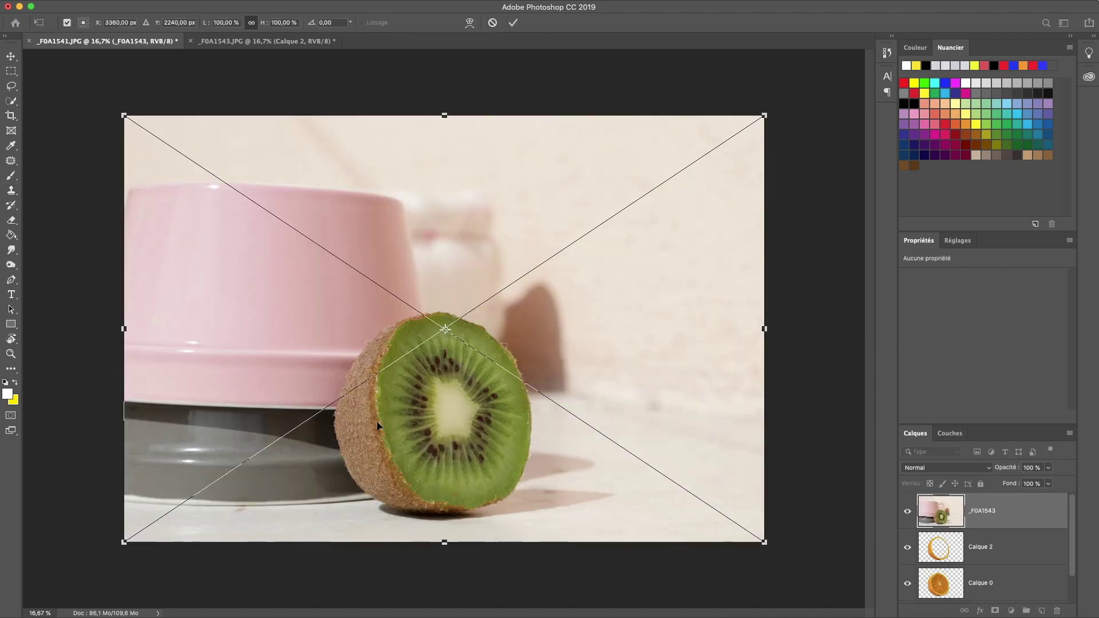
{"action": "key", "text": "super+minus"}
{"action": "key", "text": "super+minus"}
{"action": "key", "text": "super+minus"}
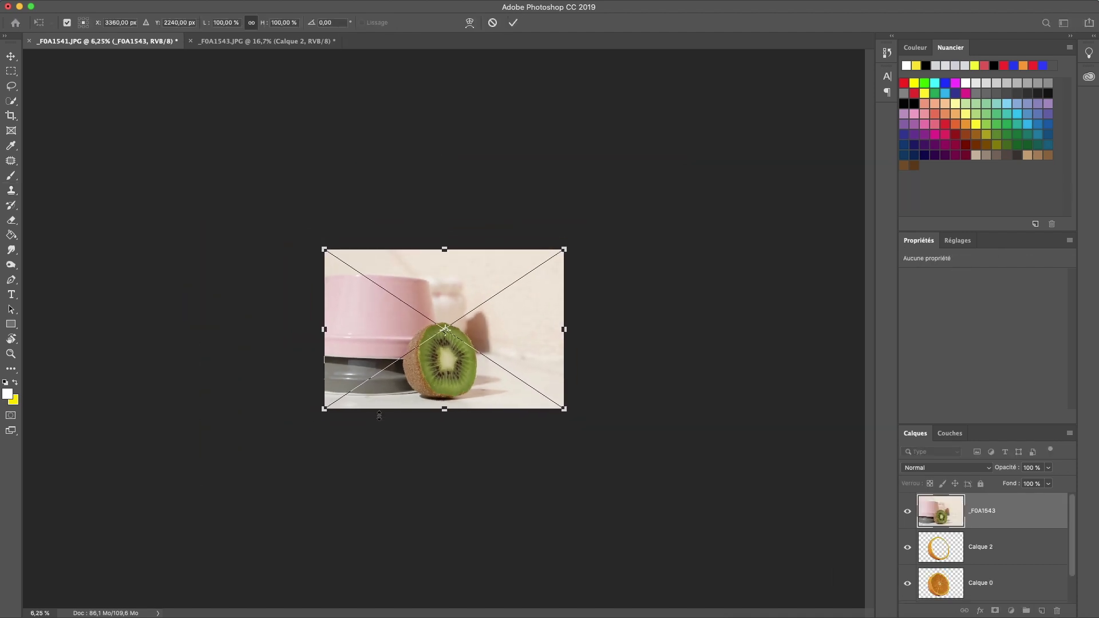
{"action": "left_click_drag", "start_coordinate": [567, 254], "coordinate": [732, 136]}
{"action": "left_click_drag", "start_coordinate": [695, 244], "coordinate": [598, 253]}
{"action": "key", "text": "s"}
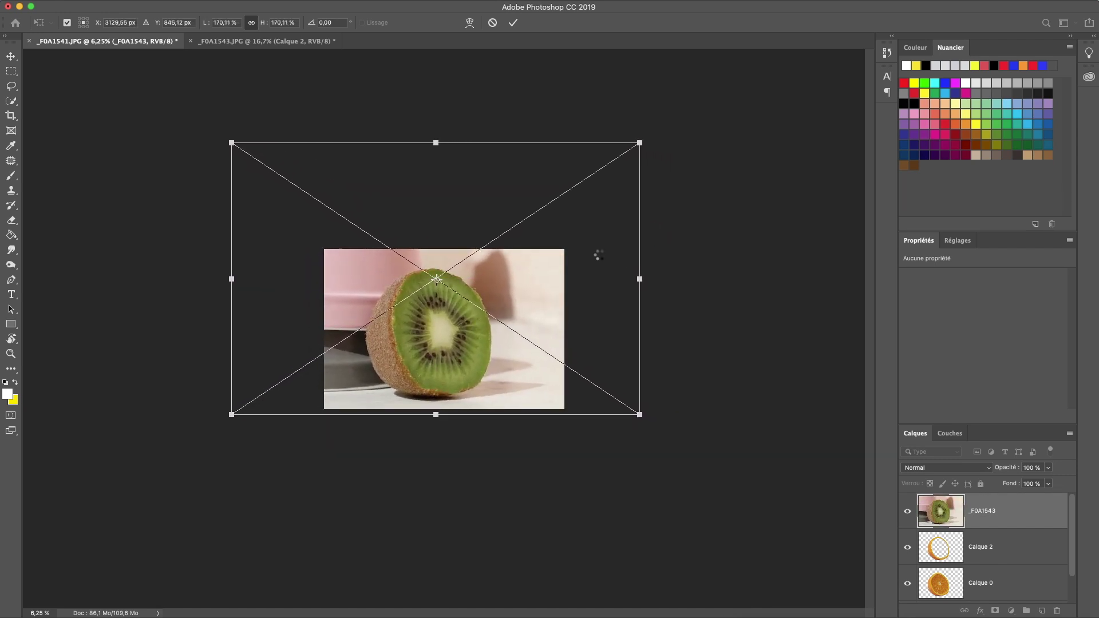
Step: Move the _F0A1543 layer below the Calque 2 rind layer and rasterize it
{"action": "key", "text": "super+plus"}
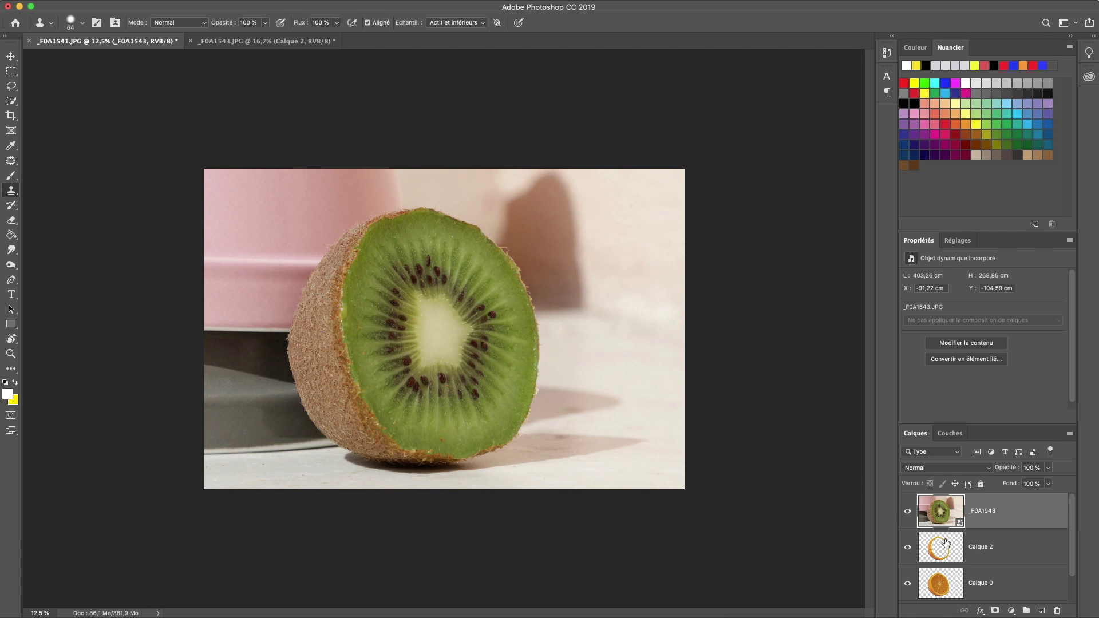
{"action": "left_click_drag", "start_coordinate": [993, 517], "coordinate": [988, 566]}
{"action": "key", "text": "v"}
{"action": "key", "text": "super+plus"}
Step: Enlarge the eraser to 1918 px and erase the pink pot beside the fruit on the _F0A1543 layer
{"action": "key", "text": "e"}
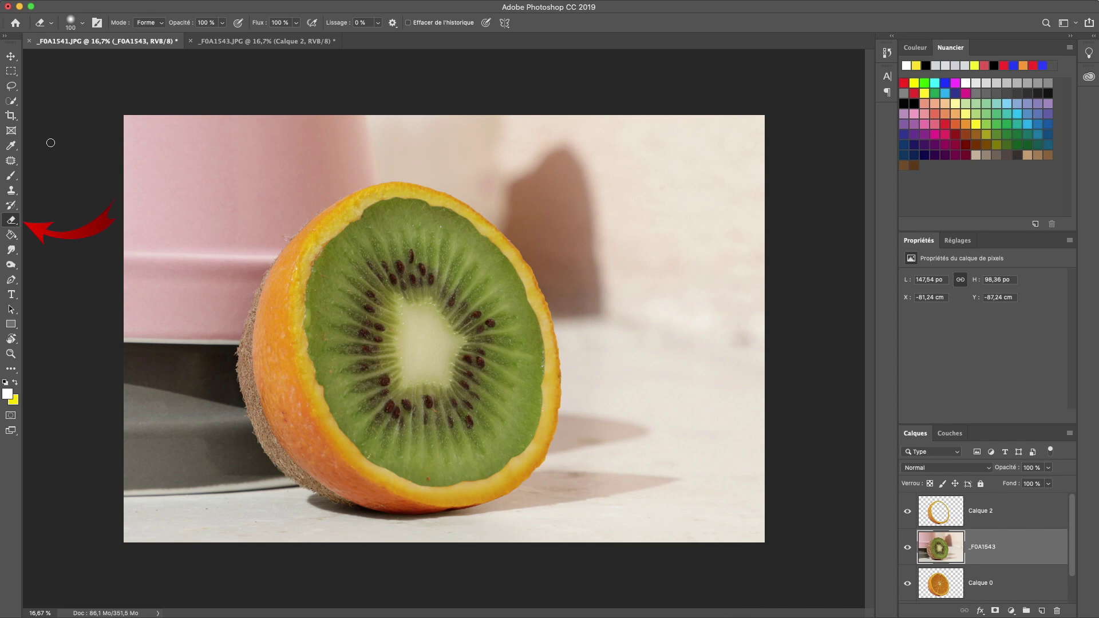
{"action": "right_click", "coordinate": [225, 211]}
{"action": "left_click", "coordinate": [363, 236]}
{"action": "mouse_move", "coordinate": [111, 192]}
{"action": "left_mouse_down"}
{"action": "mouse_move", "coordinate": [145, 350]}
{"action": "mouse_move", "coordinate": [166, 390]}
{"action": "mouse_move", "coordinate": [221, 336]}
{"action": "left_mouse_up"}
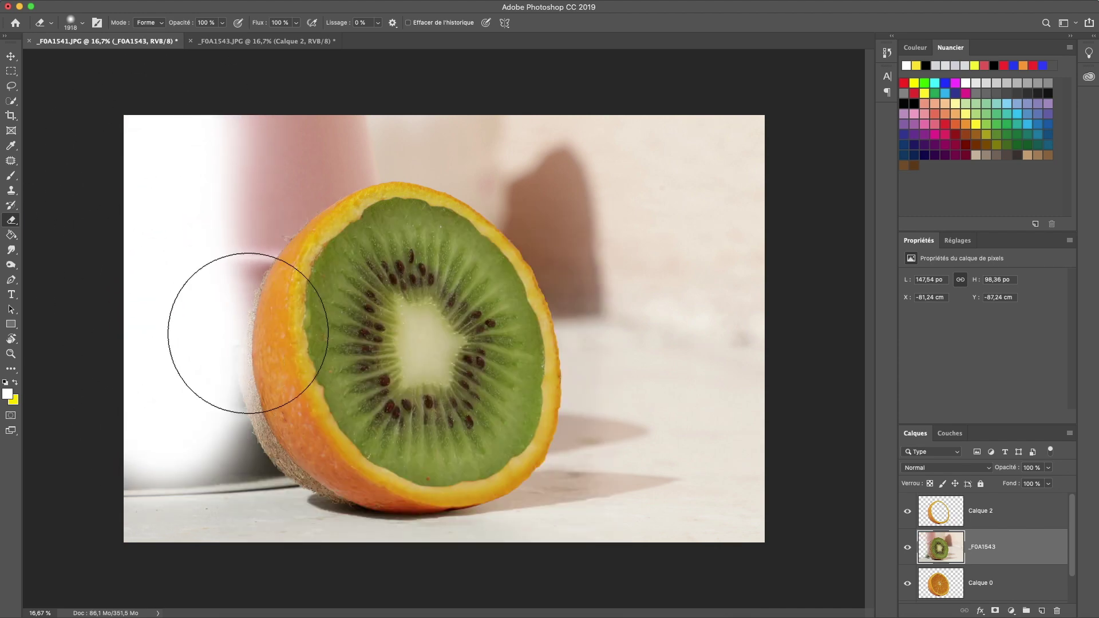
Step: Set the eraser hardness to 76 % and erase the rest of the kiwi photo around the orange rind
{"action": "right_click", "coordinate": [254, 328]}
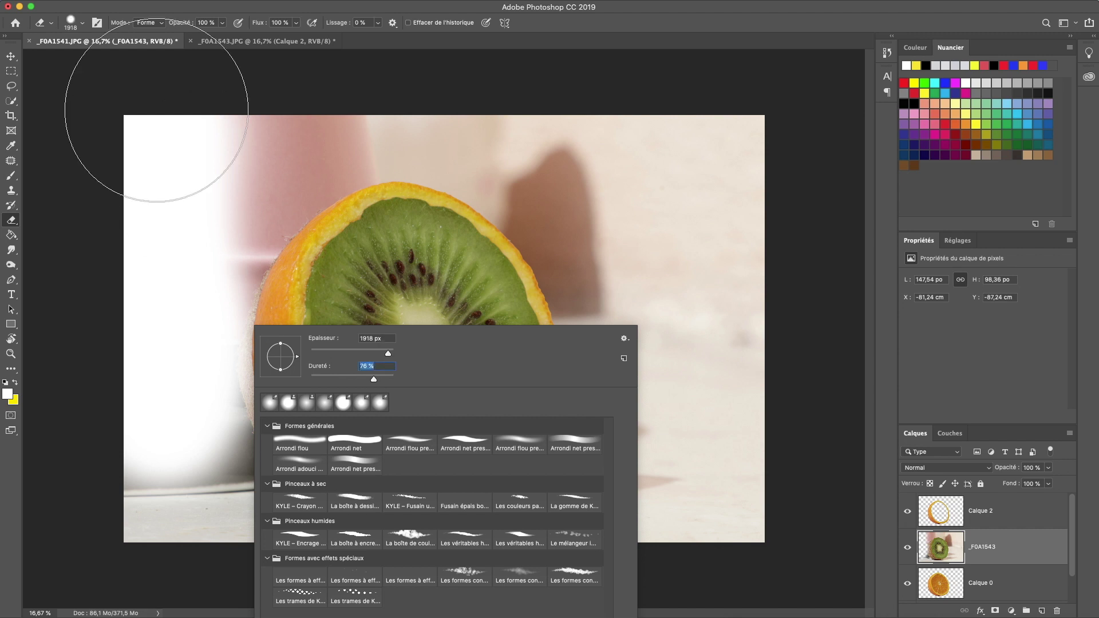
{"action": "key", "text": "Return"}
{"action": "mouse_move", "coordinate": [184, 566]}
{"action": "left_mouse_down"}
{"action": "mouse_move", "coordinate": [196, 396]}
{"action": "mouse_move", "coordinate": [219, 487]}
{"action": "mouse_move", "coordinate": [283, 553]}
{"action": "mouse_move", "coordinate": [382, 598]}
{"action": "mouse_move", "coordinate": [518, 602]}
{"action": "mouse_move", "coordinate": [745, 526]}
{"action": "mouse_move", "coordinate": [769, 327]}
{"action": "mouse_move", "coordinate": [731, 156]}
{"action": "mouse_move", "coordinate": [515, 104]}
{"action": "mouse_move", "coordinate": [390, 88]}
{"action": "mouse_move", "coordinate": [330, 98]}
{"action": "mouse_move", "coordinate": [251, 154]}
{"action": "mouse_move", "coordinate": [204, 222]}
{"action": "mouse_move", "coordinate": [172, 315]}
{"action": "mouse_move", "coordinate": [203, 217]}
{"action": "mouse_move", "coordinate": [272, 144]}
{"action": "mouse_move", "coordinate": [335, 107]}
{"action": "mouse_move", "coordinate": [453, 79]}
{"action": "mouse_move", "coordinate": [426, 89]}
{"action": "mouse_move", "coordinate": [526, 137]}
{"action": "mouse_move", "coordinate": [606, 193]}
{"action": "mouse_move", "coordinate": [655, 286]}
{"action": "mouse_move", "coordinate": [671, 274]}
{"action": "mouse_move", "coordinate": [742, 356]}
{"action": "mouse_move", "coordinate": [718, 330]}
{"action": "mouse_move", "coordinate": [711, 421]}
{"action": "mouse_move", "coordinate": [545, 576]}
{"action": "mouse_move", "coordinate": [612, 484]}
{"action": "mouse_move", "coordinate": [672, 350]}
{"action": "mouse_move", "coordinate": [611, 210]}
{"action": "mouse_move", "coordinate": [616, 245]}
{"action": "left_mouse_up"}
{"action": "right_click", "coordinate": [607, 189]}
{"action": "type", "text": "174"}
{"action": "key", "text": "Return"}
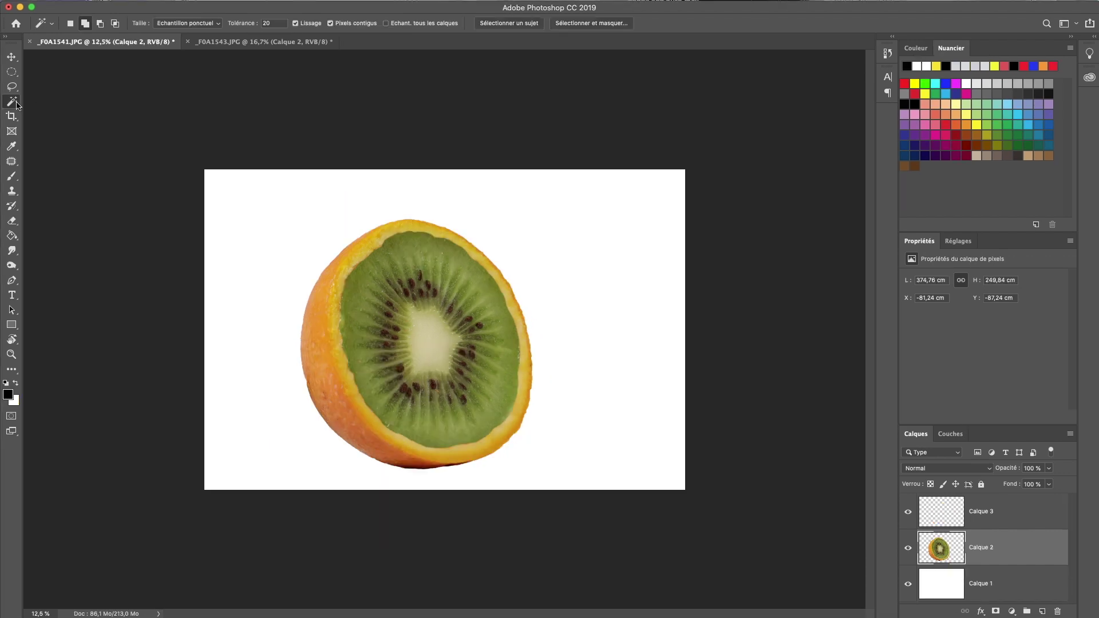
Step: Select the whole kiwi-orange fruit on the Calque 2 layer with the Quick Selection tool
{"action": "left_click_drag", "start_coordinate": [11, 102], "coordinate": [66, 112]}
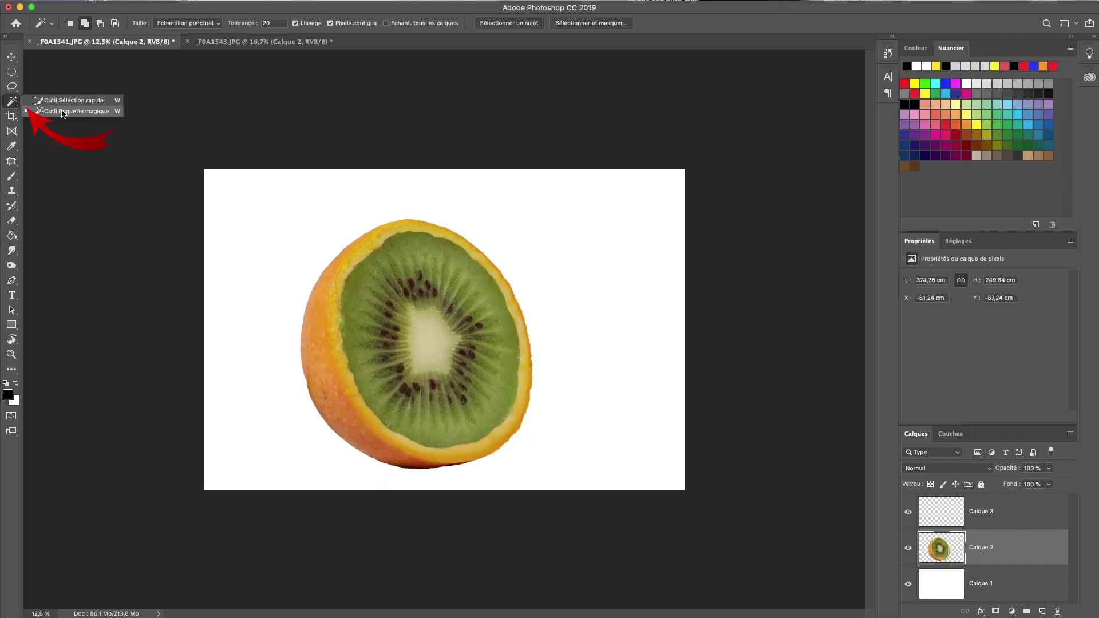
{"action": "left_click", "coordinate": [66, 101]}
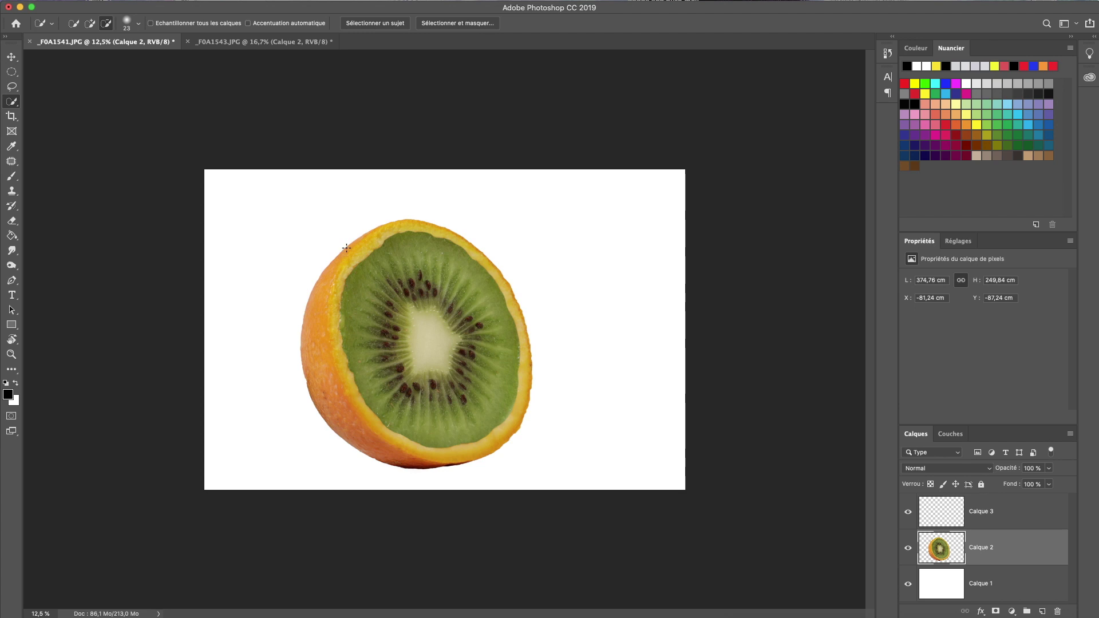
{"action": "left_click_drag", "start_coordinate": [377, 286], "coordinate": [446, 369]}
{"action": "key", "text": "super+plus"}
{"action": "key", "text": "super+plus"}
{"action": "scroll", "coordinate": [457, 427], "scroll_direction": "down", "scroll_amount": 5}
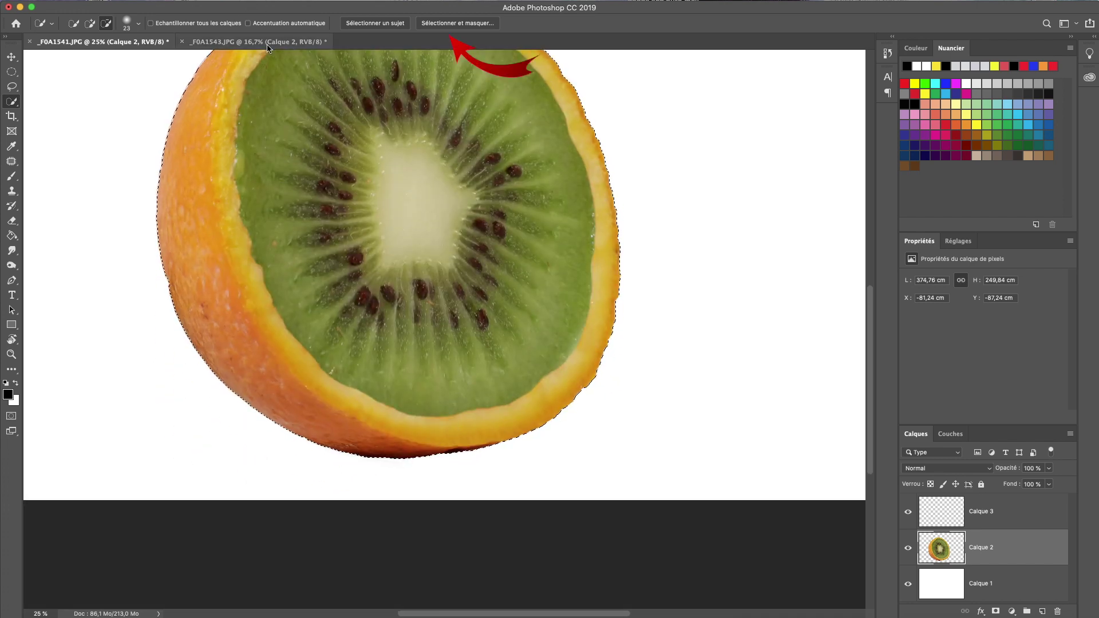
Step: Refine the fruit selection with Select and Mask by feathering its edge 3.9 px
{"action": "left_click", "coordinate": [458, 22]}
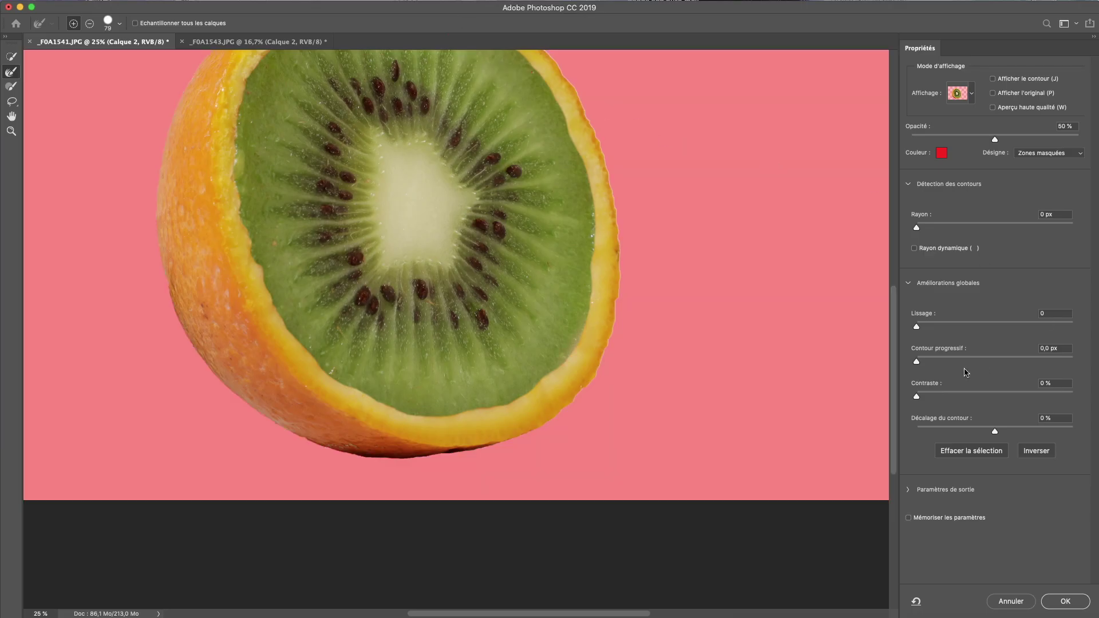
{"action": "left_click", "coordinate": [949, 360]}
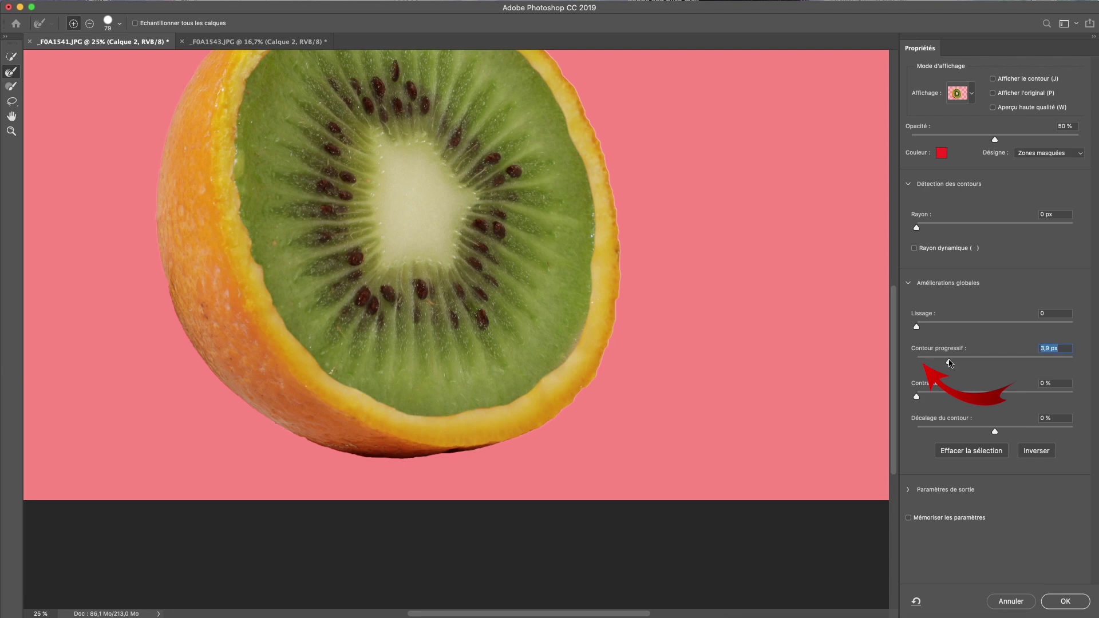
{"action": "left_click", "coordinate": [1065, 601]}
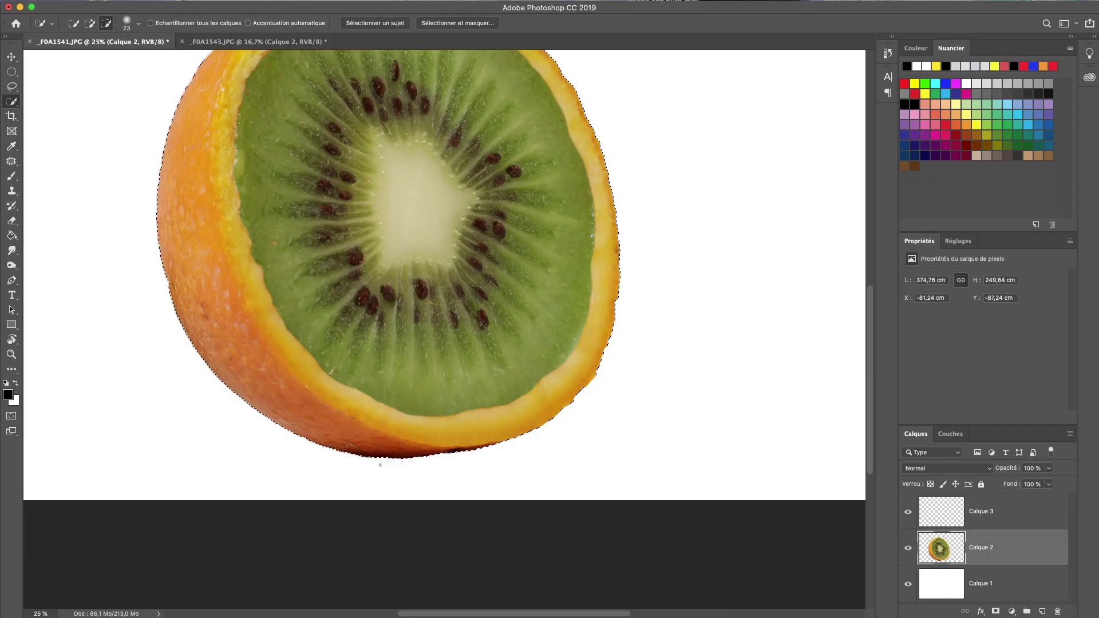
Step: Clone orange peel over the dark lower edge of the rind on the Calque 3 layer with a soft 163 px Clone Stamp
{"action": "left_click", "coordinate": [15, 187]}
{"action": "right_click", "coordinate": [290, 328]}
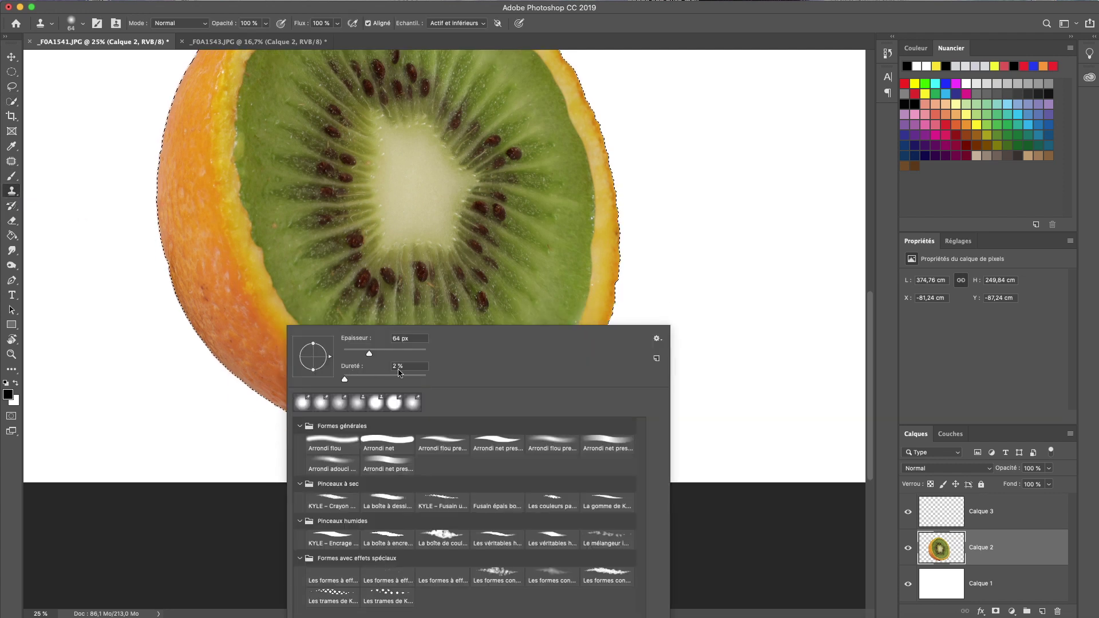
{"action": "left_click", "coordinate": [420, 353]}
{"action": "left_click", "coordinate": [738, 23]}
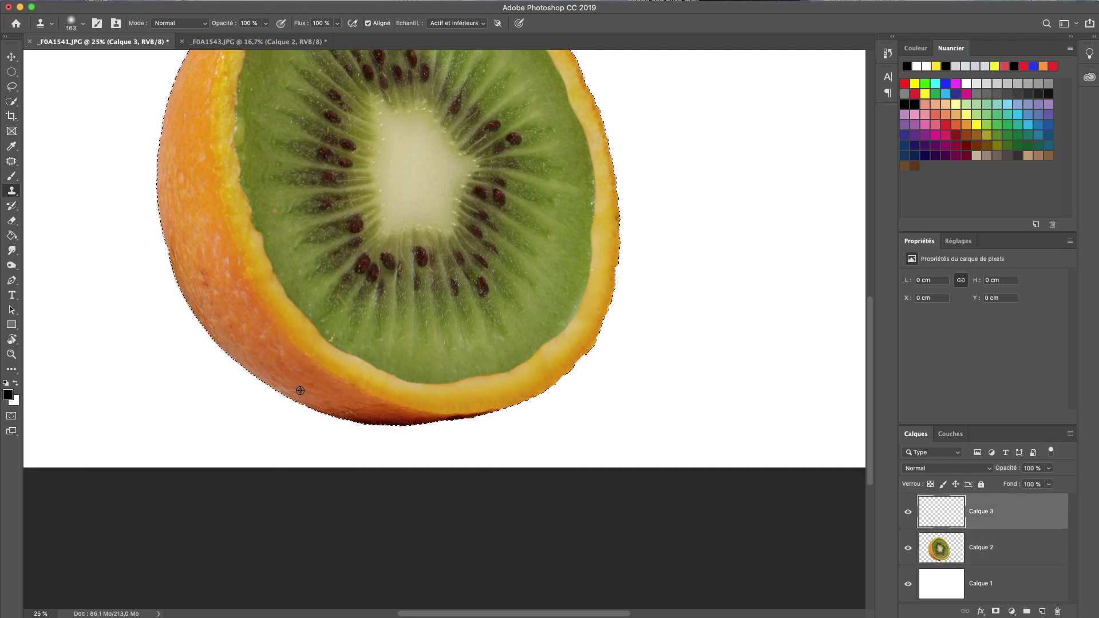
{"action": "left_click", "coordinate": [299, 388], "text": "alt"}
{"action": "left_click", "coordinate": [300, 403], "text": "alt"}
{"action": "mouse_move", "coordinate": [330, 412]}
{"action": "left_mouse_down"}
{"action": "mouse_move", "coordinate": [464, 425]}
{"action": "mouse_move", "coordinate": [420, 424]}
{"action": "left_mouse_up"}
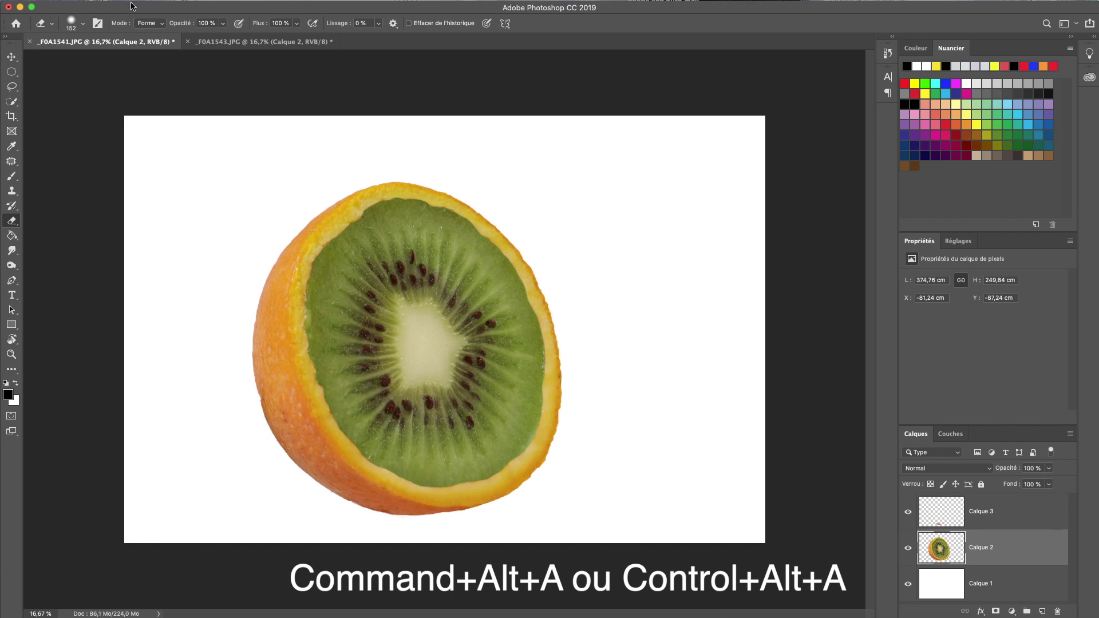
Step: Merge all the layers into one and open it in the Camera Raw filter
{"action": "key", "text": "super+alt+a"}
{"action": "key", "text": "super+e"}
{"action": "key", "text": "super+shift+a"}
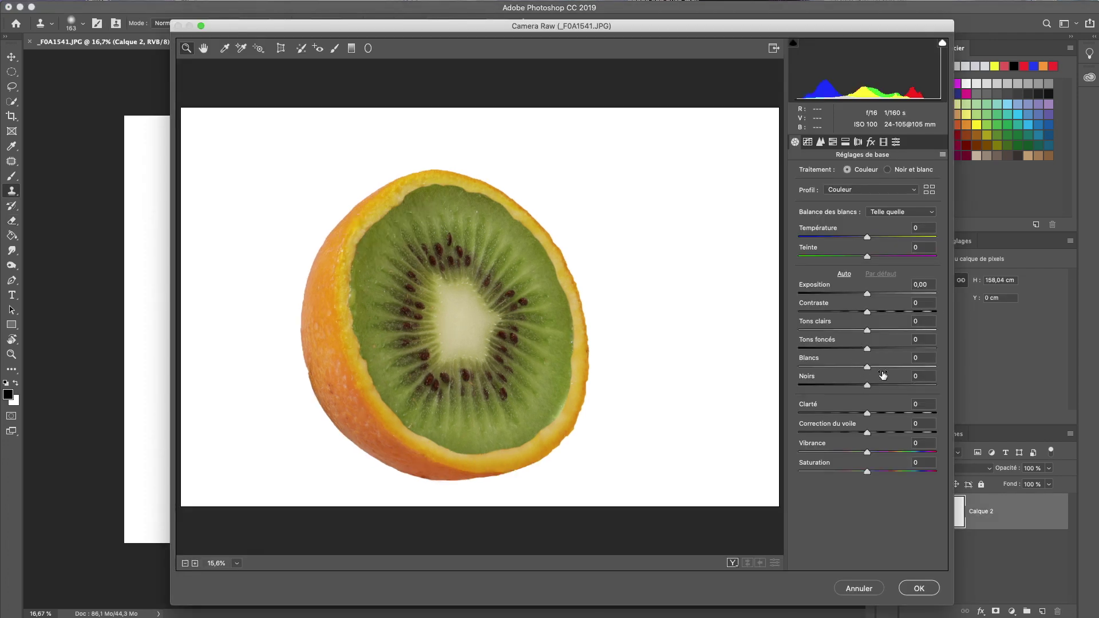
Step: Brighten the fruit's tones by setting Tons foncés to +46, Noirs to +31 and Blancs to +64
{"action": "left_click_drag", "start_coordinate": [886, 346], "coordinate": [900, 347]}
{"action": "mouse_move", "coordinate": [867, 384]}
{"action": "left_mouse_down"}
{"action": "mouse_move", "coordinate": [901, 384]}
{"action": "mouse_move", "coordinate": [887, 385]}
{"action": "left_mouse_up"}
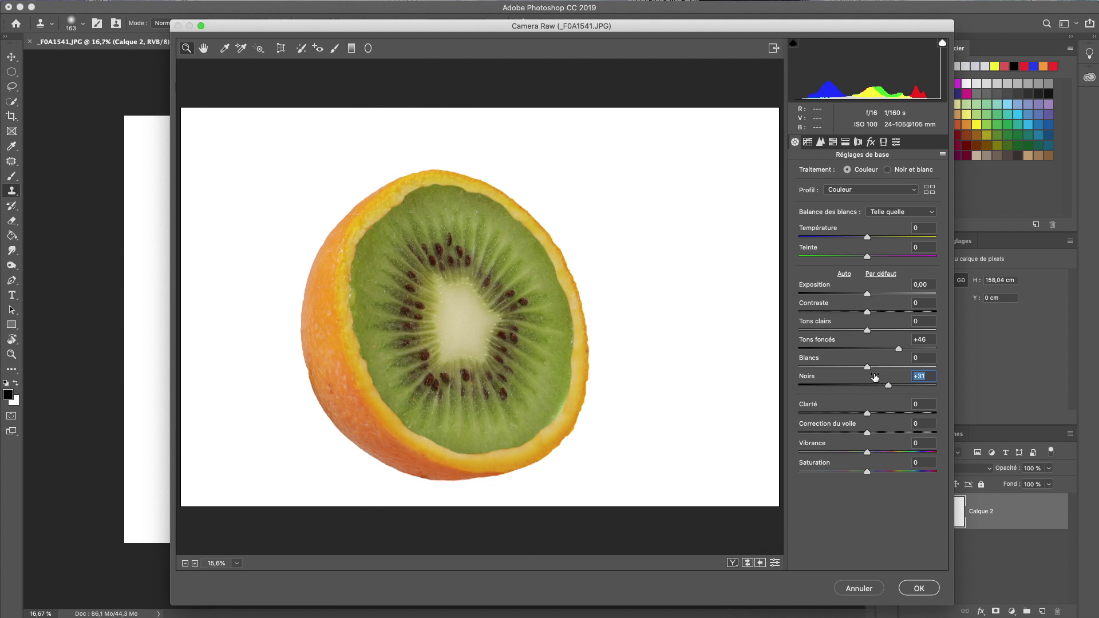
{"action": "left_click_drag", "start_coordinate": [867, 367], "coordinate": [912, 367]}
Step: Raise Vibrance to about +36, cool the temperature slightly and apply the Camera Raw adjustments
{"action": "left_click_drag", "start_coordinate": [868, 452], "coordinate": [891, 452]}
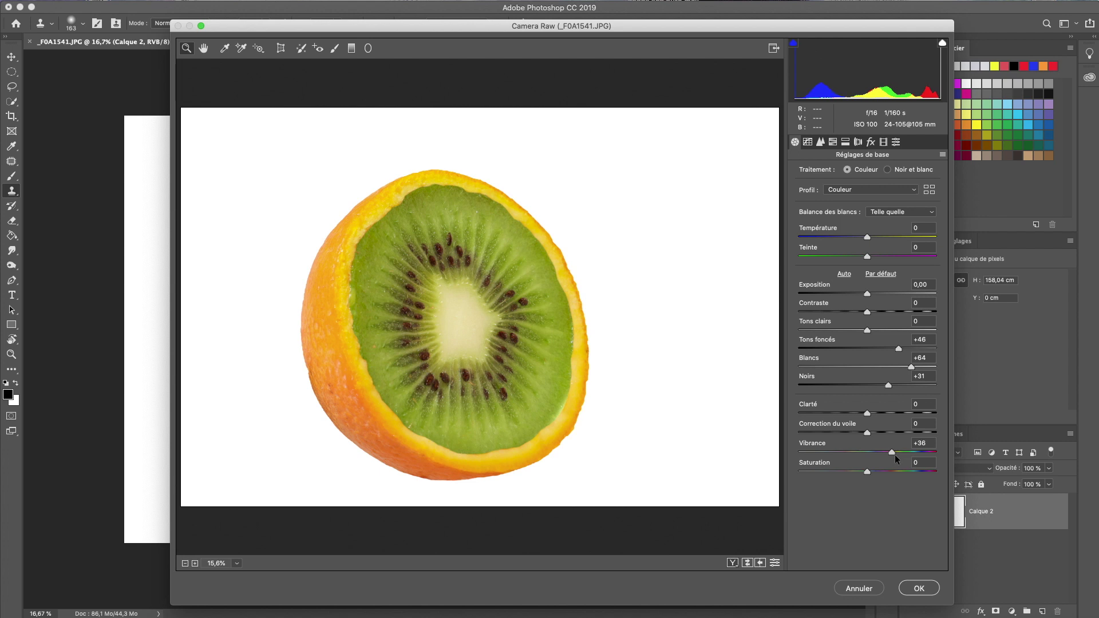
{"action": "left_click_drag", "start_coordinate": [896, 455], "coordinate": [894, 455]}
{"action": "left_click_drag", "start_coordinate": [868, 237], "coordinate": [863, 239]}
{"action": "left_click", "coordinate": [920, 589]}
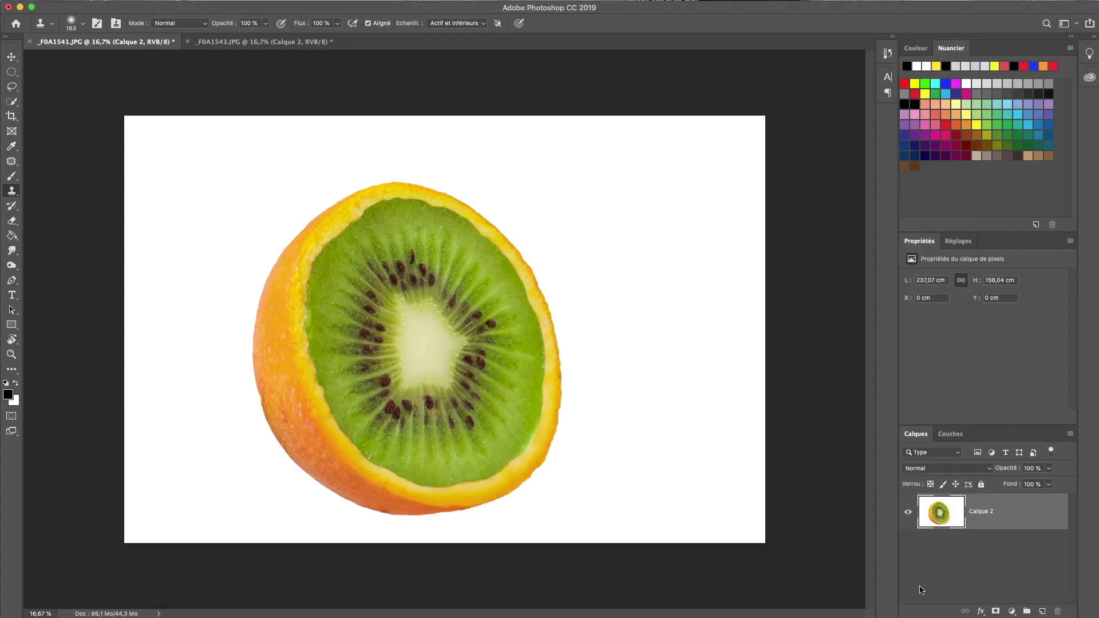